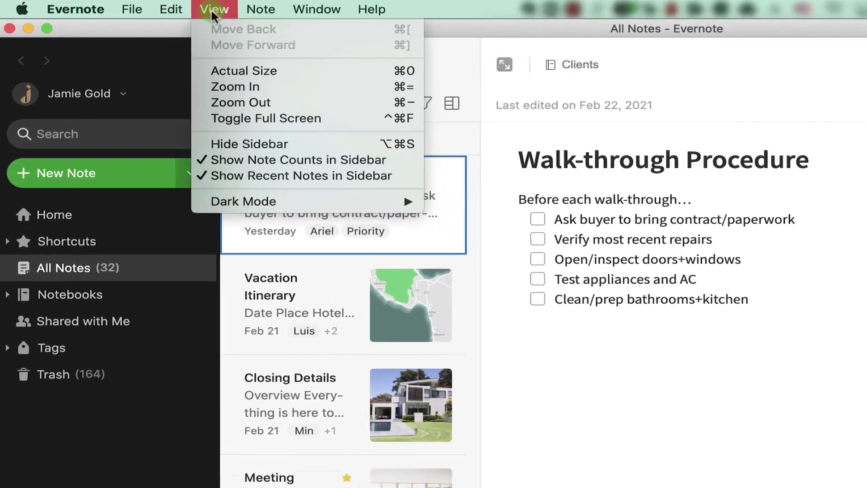
# Switch the window to the dark theme, then back to the light theme.
pyautogui.moveTo(272, 201)
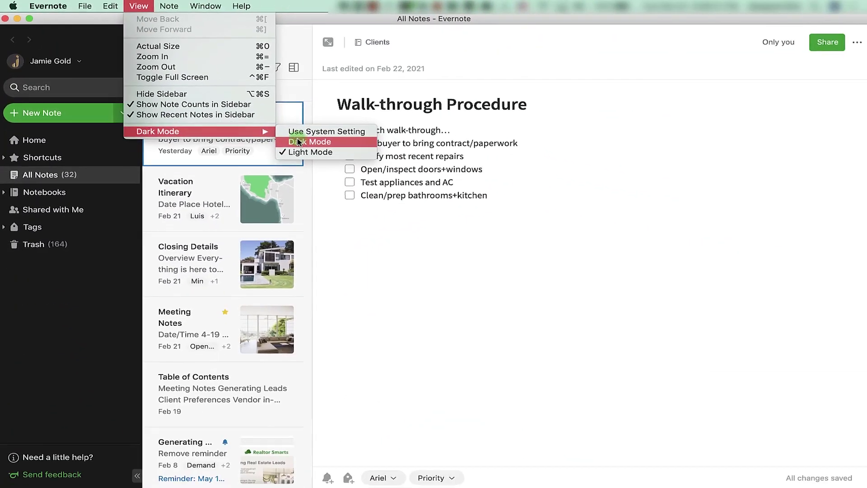
pyautogui.click(298, 142)
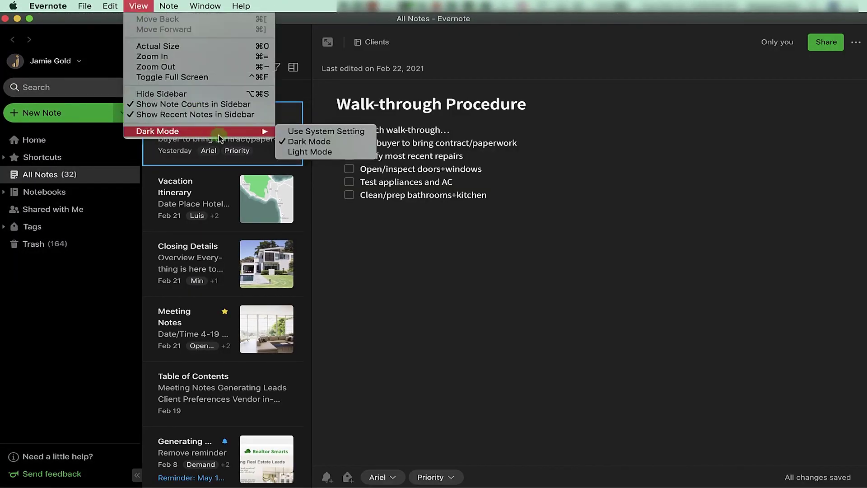
pyautogui.click(302, 152)
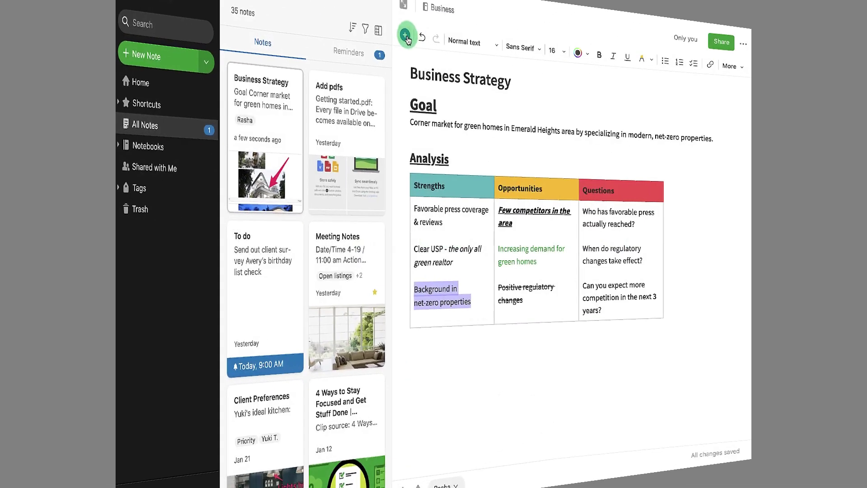
# Add a two-column table below the Analysis table, headed Challenges in red and Goals in green.
pyautogui.click(395, 46)
pyautogui.click(378, 76)
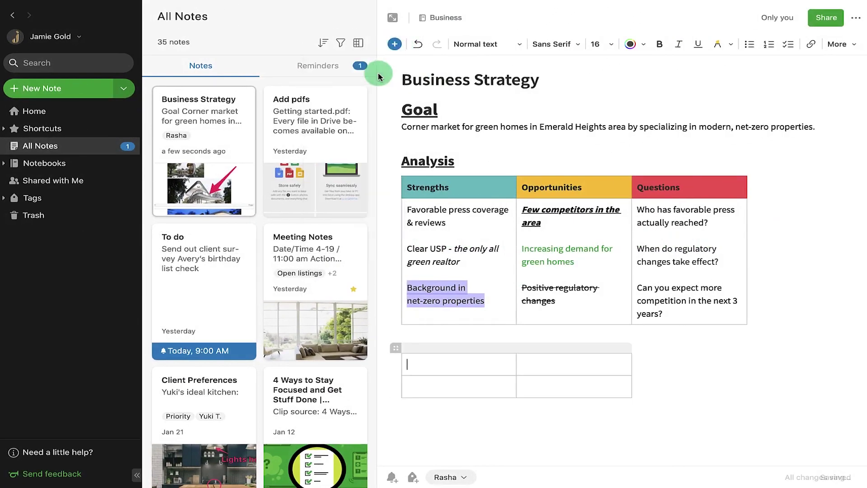
pyautogui.write('Challenges')
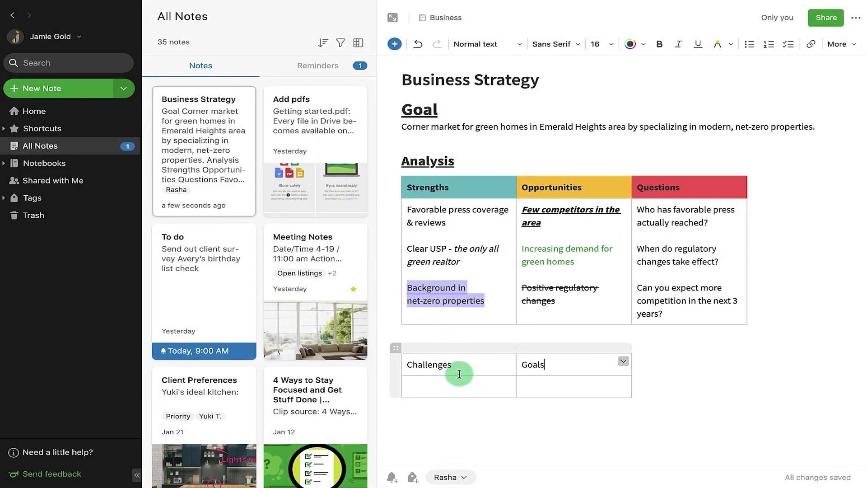
pyautogui.click(601, 176)
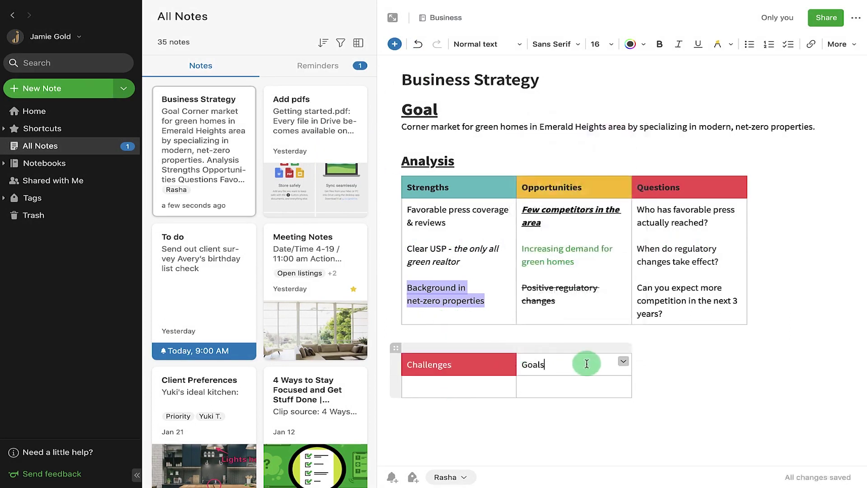
pyautogui.click(622, 362)
pyautogui.click(679, 180)
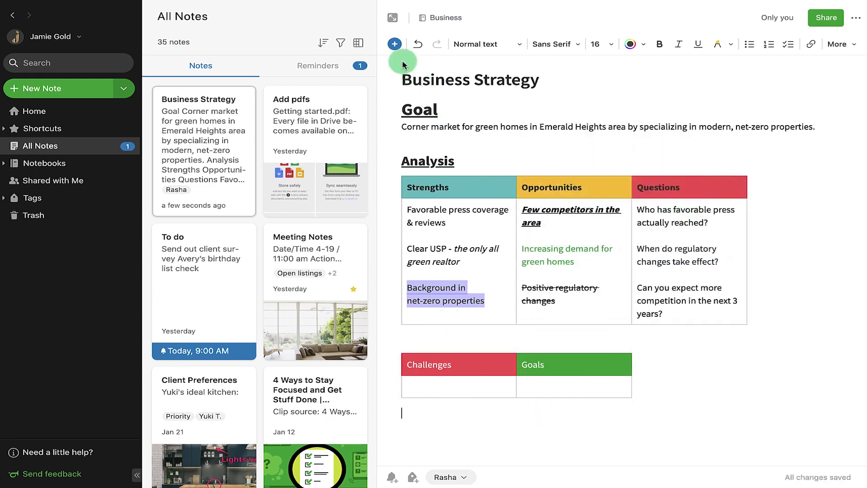
# Insert a divider line below the new table.
pyautogui.click(395, 46)
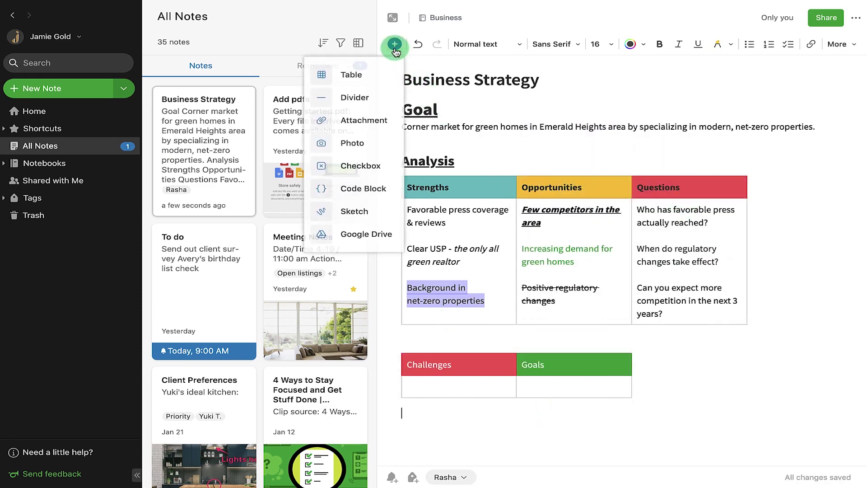
pyautogui.click(354, 98)
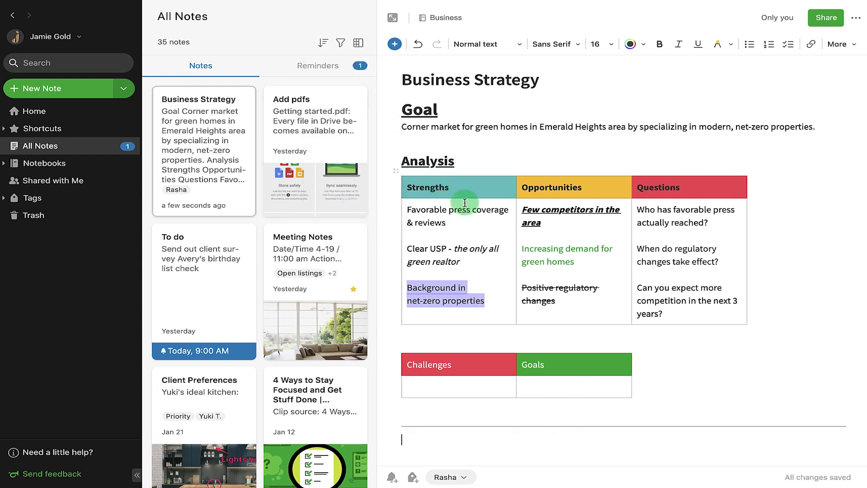
pyautogui.click(394, 46)
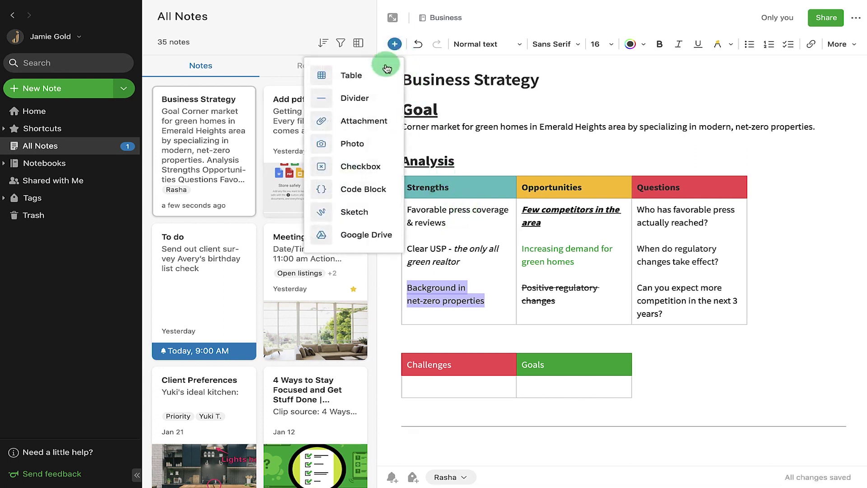
# Attach All Listings.pdf to the note and display it as a compact attachment.
pyautogui.click(375, 121)
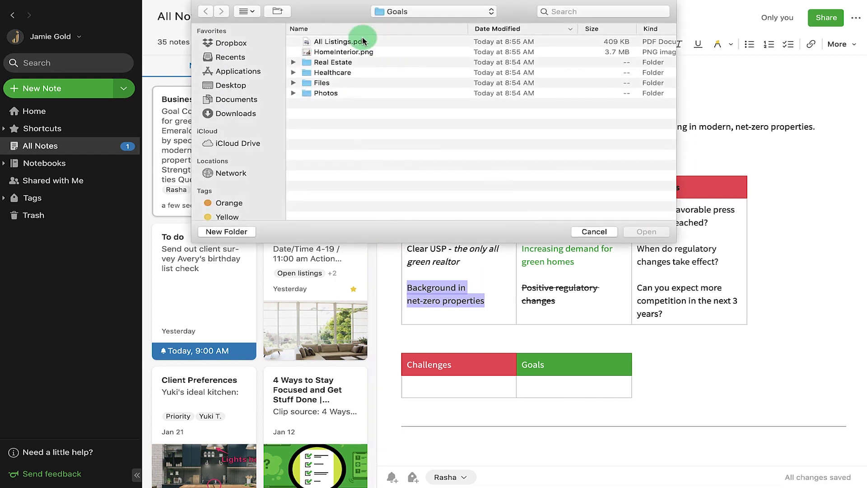
pyautogui.click(364, 41)
pyautogui.click(645, 232)
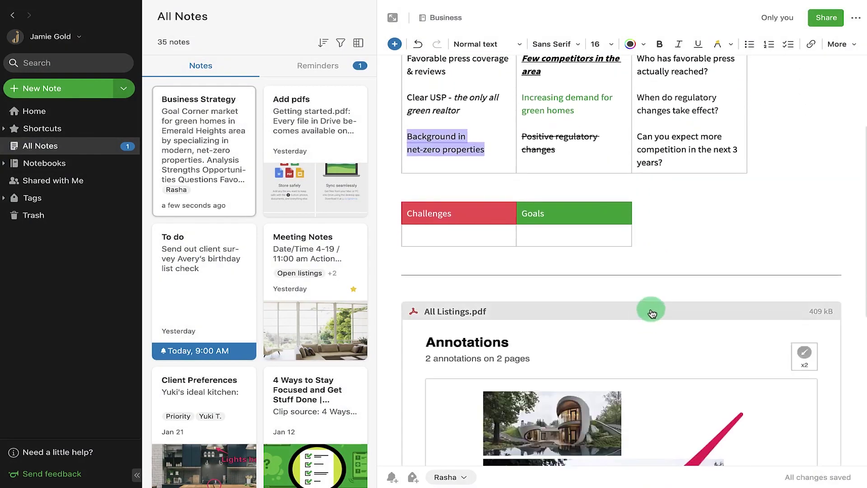
pyautogui.click(639, 290)
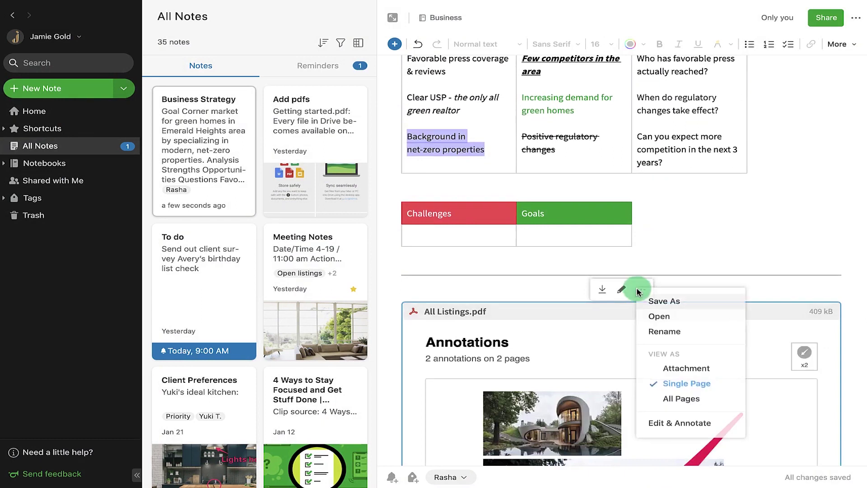
pyautogui.click(673, 369)
pyautogui.click(635, 442)
# Insert the living-room photo below the PDF.
pyautogui.click(395, 45)
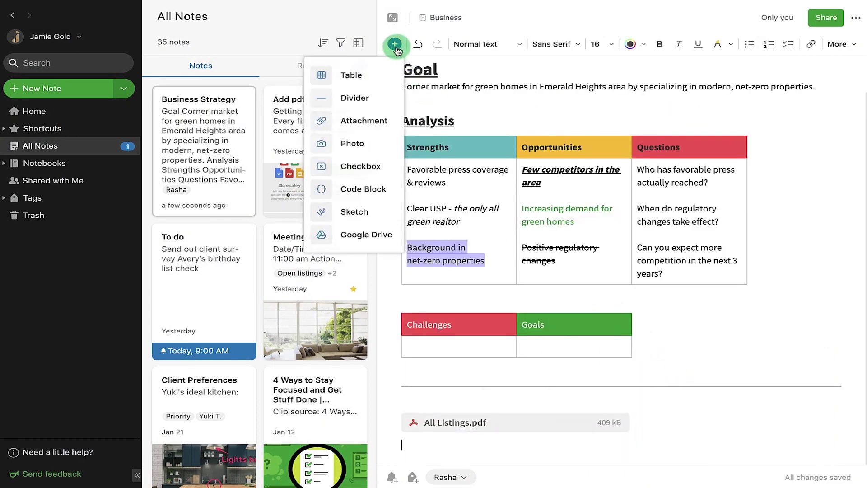
pyautogui.click(370, 135)
pyautogui.click(375, 54)
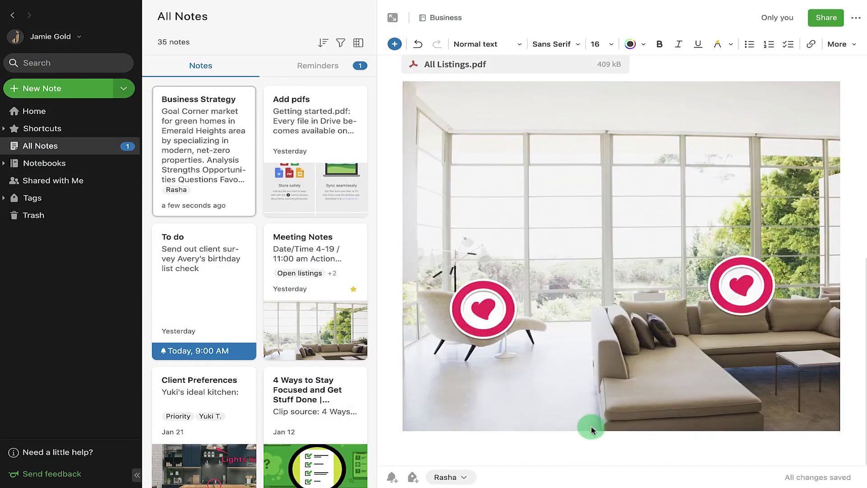
pyautogui.click(394, 45)
# Add a checklist: Call Steve, Call Maggie, Get list from Mark.
pyautogui.click(373, 165)
pyautogui.write('C')
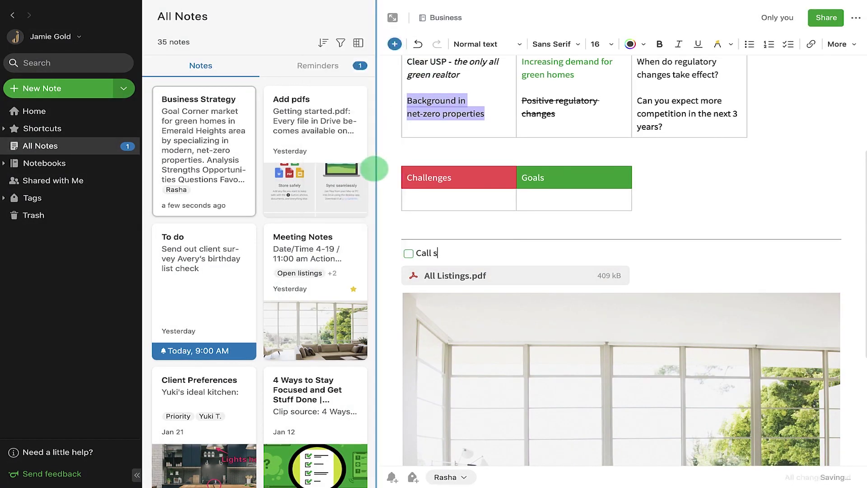
pyautogui.write('all Steve')
pyautogui.press('Return')
pyautogui.write('Call Maggie')
pyautogui.press('Return')
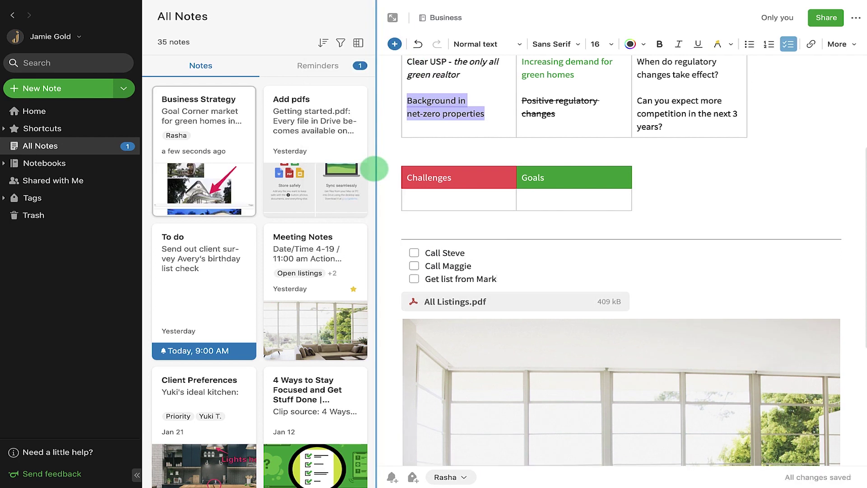
pyautogui.write('Get list from Mark')
pyautogui.press('Return')
pyautogui.press('Return')
# Insert a file from Google Drive into the note.
pyautogui.click(395, 44)
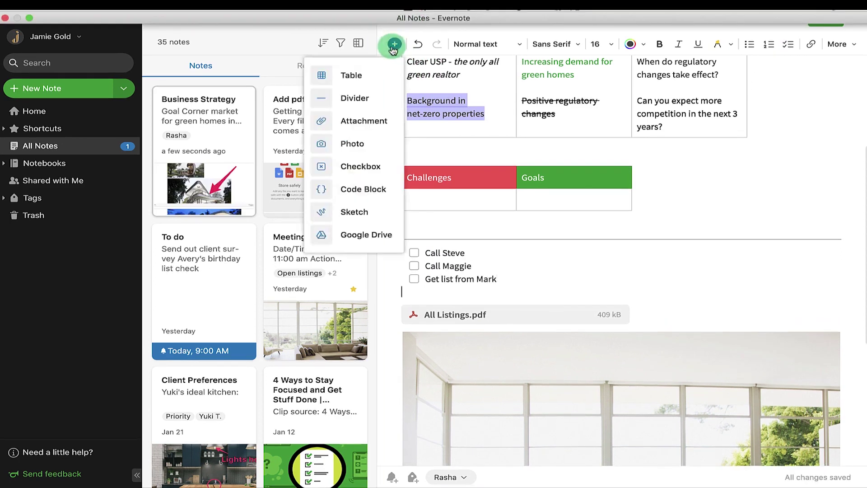
pyautogui.click(375, 234)
pyautogui.scroll(-6, 679, 441)
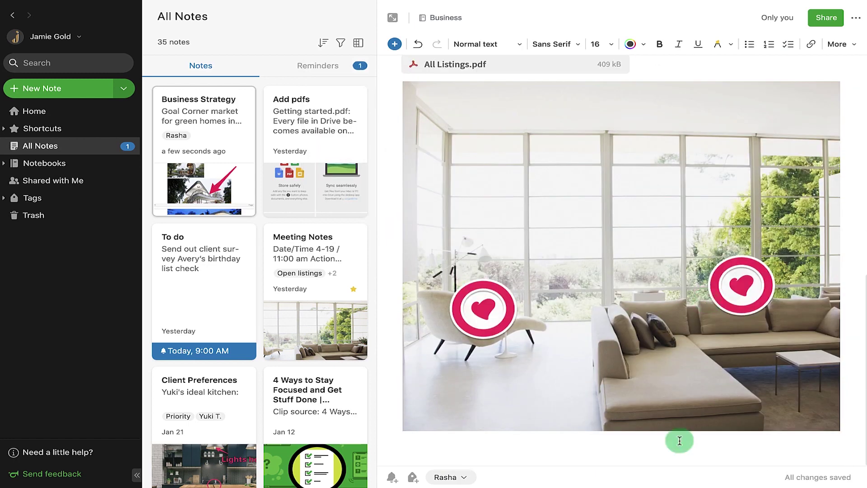
# Add a new sketch to the Business Strategy note and finish it with Done.
pyautogui.click(394, 43)
pyautogui.click(370, 210)
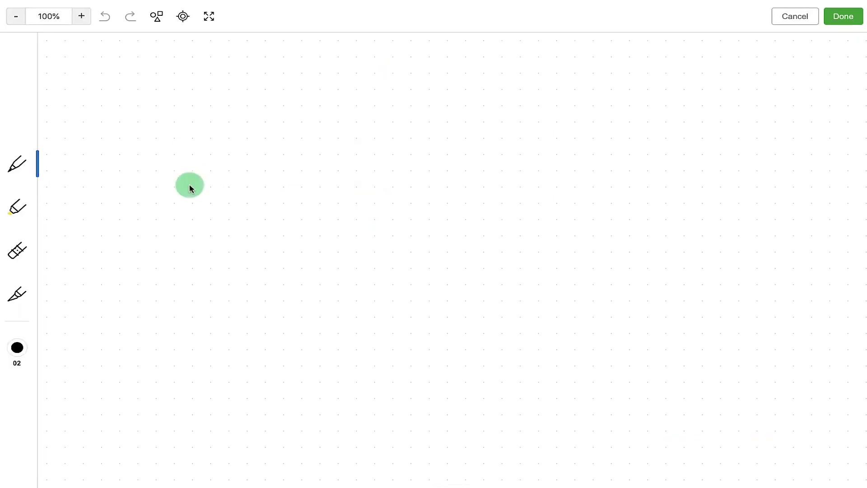
pyautogui.click(842, 16)
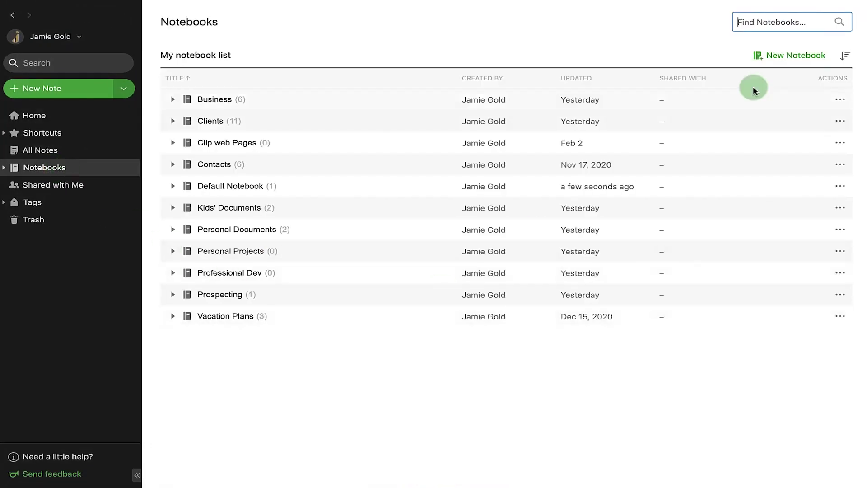
# Create a Thoughts notebook, rename it New Ideas!, then bring up its delete confirmation.
pyautogui.click(782, 56)
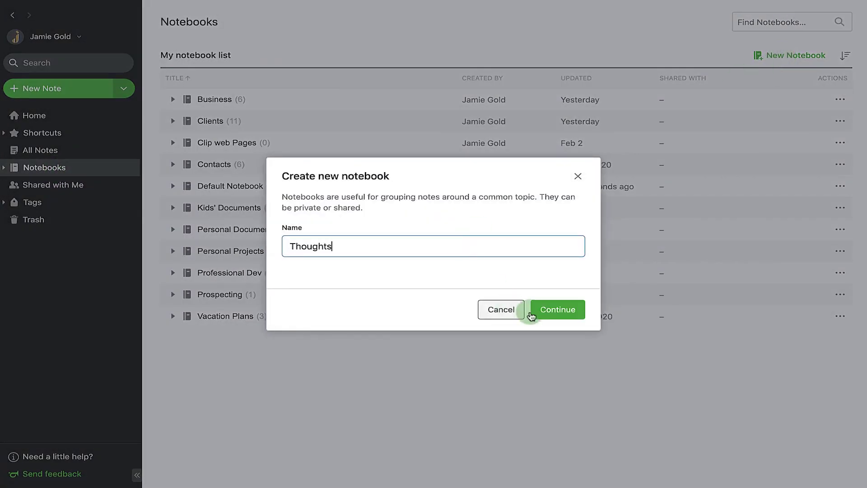
pyautogui.click(531, 315)
pyautogui.click(840, 317)
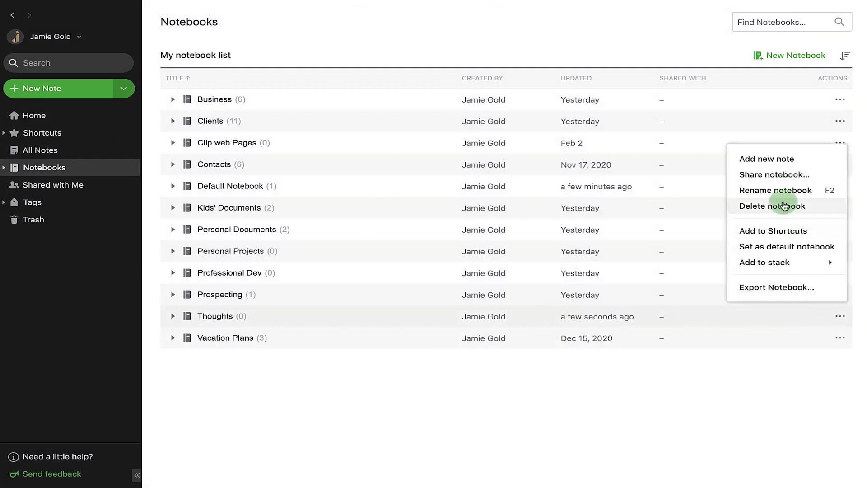
pyautogui.click(793, 201)
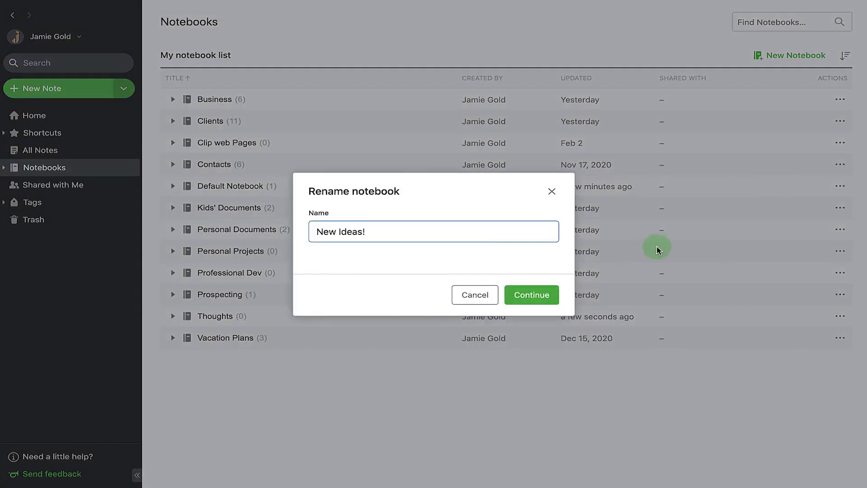
pyautogui.click(540, 294)
pyautogui.click(840, 229)
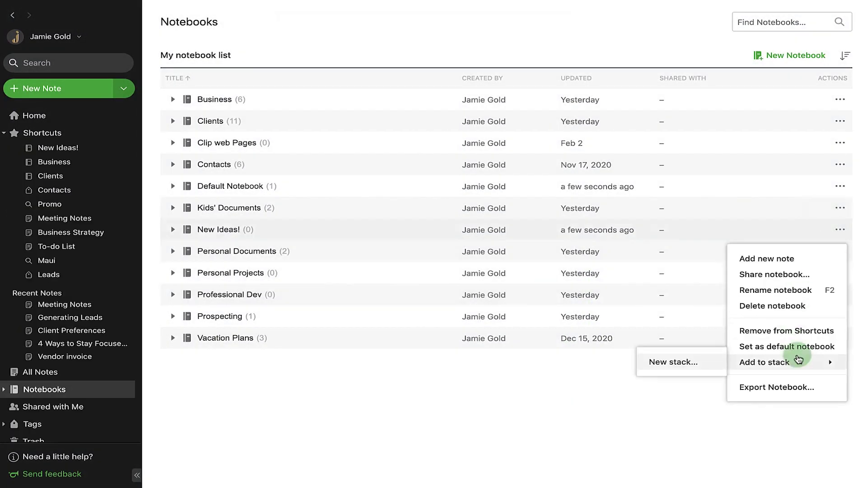
pyautogui.click(790, 306)
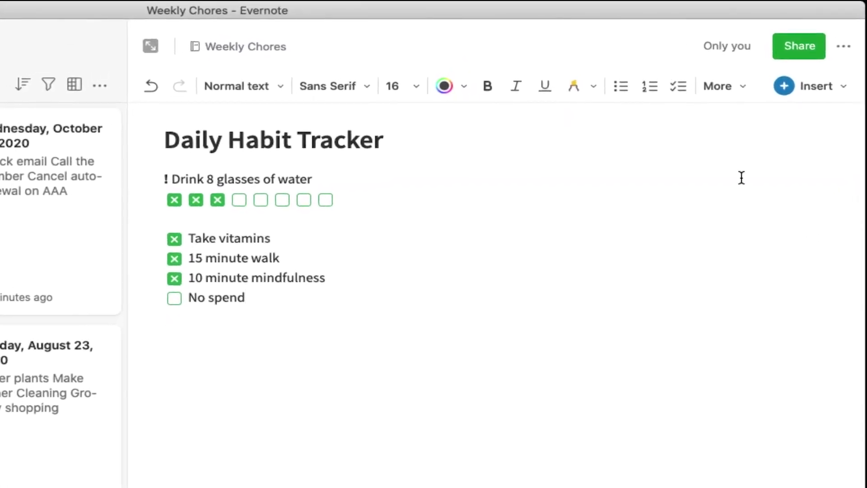
# Add unchecked 'Read for 30 minutes' and 'Bed by 11 PM' checkbox items below 'No spend'.
pyautogui.click(813, 85)
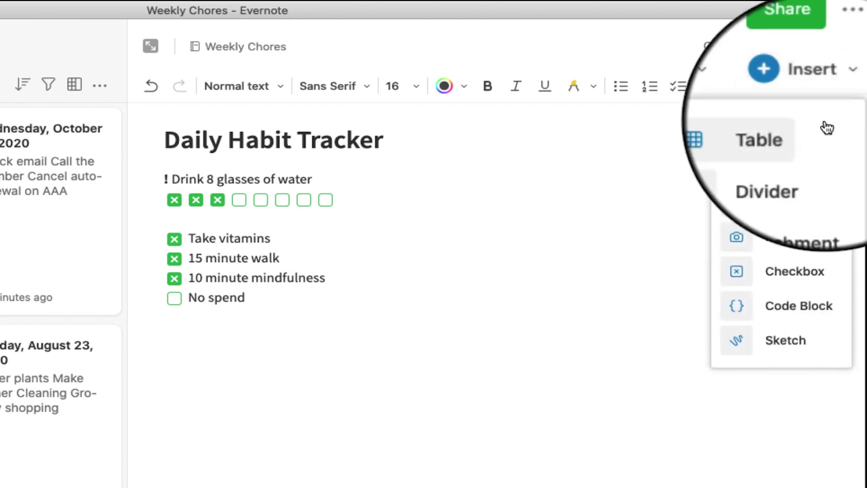
pyautogui.click(792, 270)
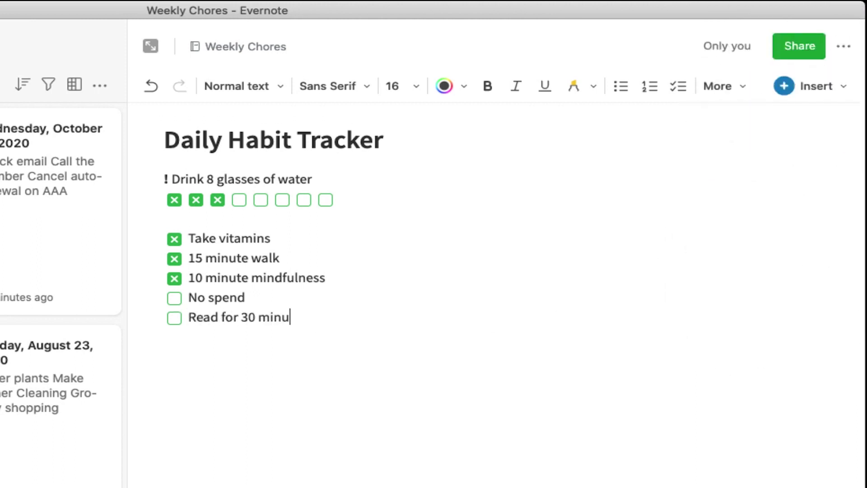
pyautogui.click(812, 86)
pyautogui.click(805, 269)
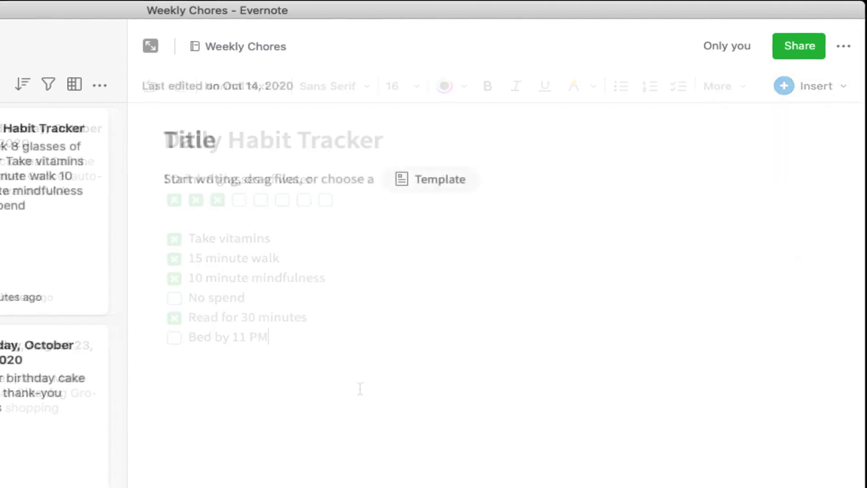
# Create 'To Do: Thursday, October 15, 2020' with a checklist, moving 'Pick out a new fabric' above 'Hang decorative lights'.
pyautogui.write('To Do: Thursday, October 15, 2')
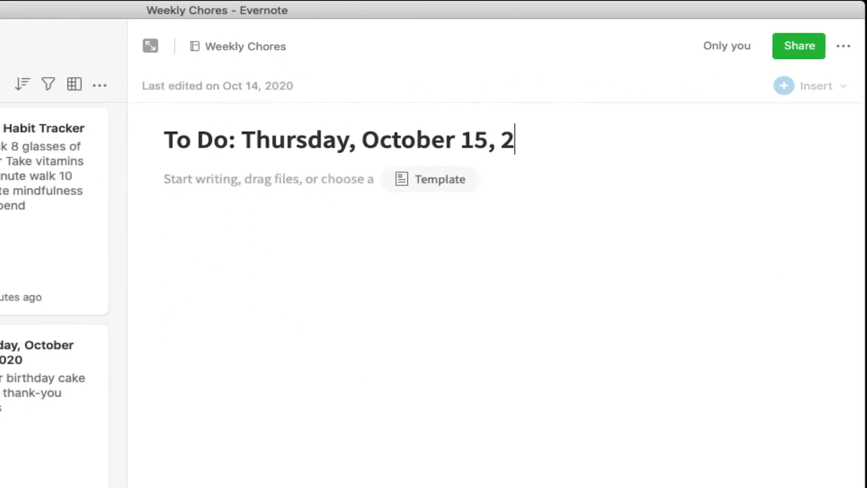
pyautogui.write('020')
pyautogui.press('Return')
pyautogui.click(678, 86)
pyautogui.write('Buy candy')
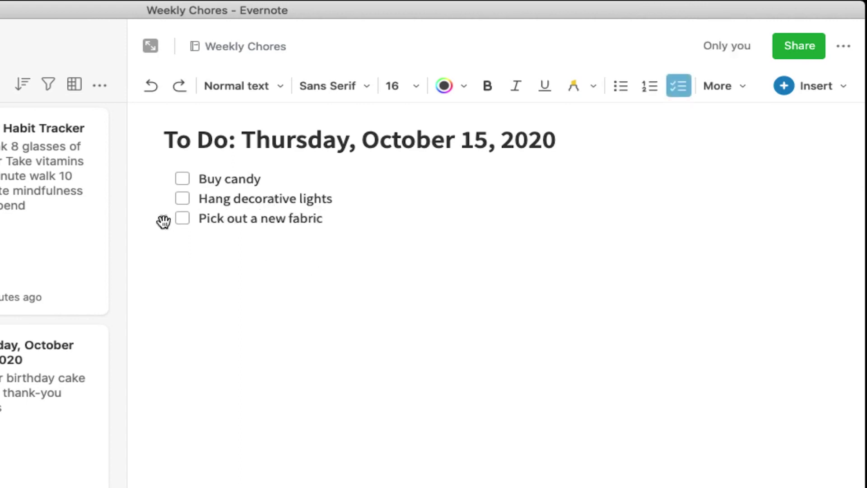
pyautogui.moveTo(163, 221); pyautogui.dragTo(164, 182)
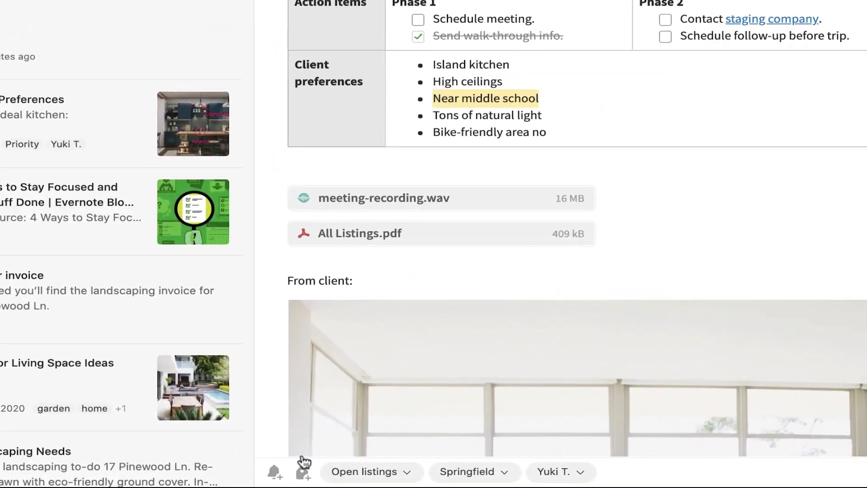
# Add a reminder to Meeting Notes for February 17 at 11:00 AM.
pyautogui.click(262, 472)
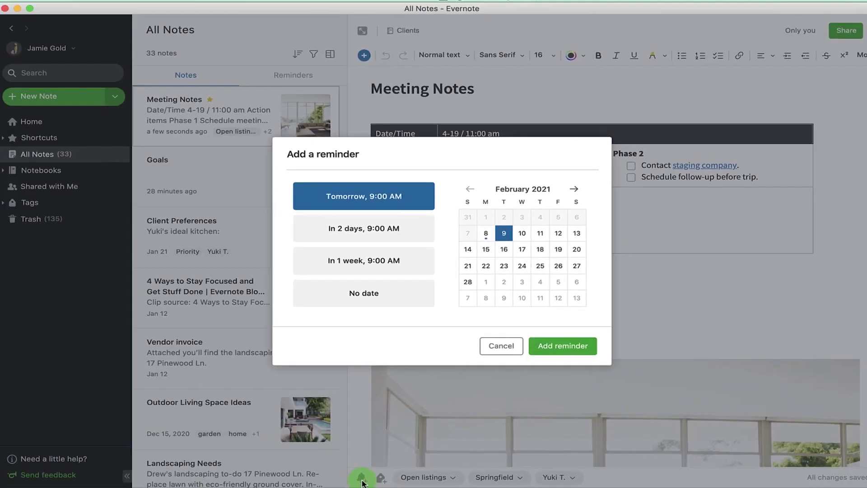
pyautogui.click(522, 249)
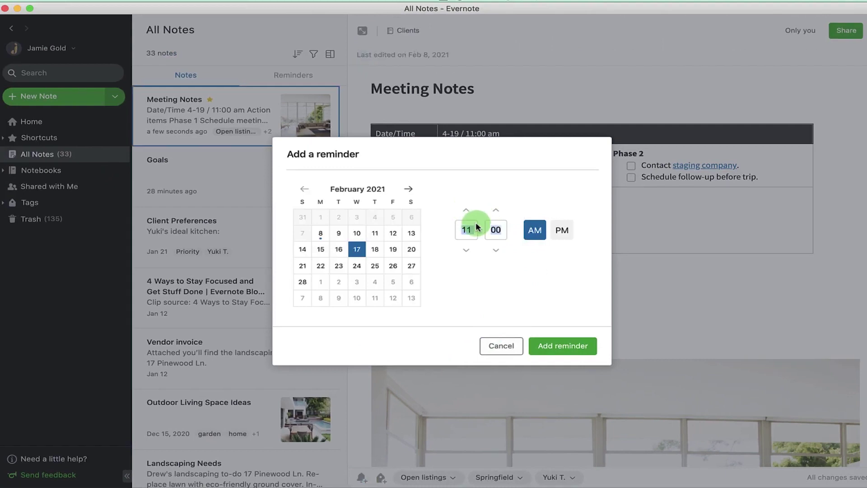
pyautogui.click(549, 346)
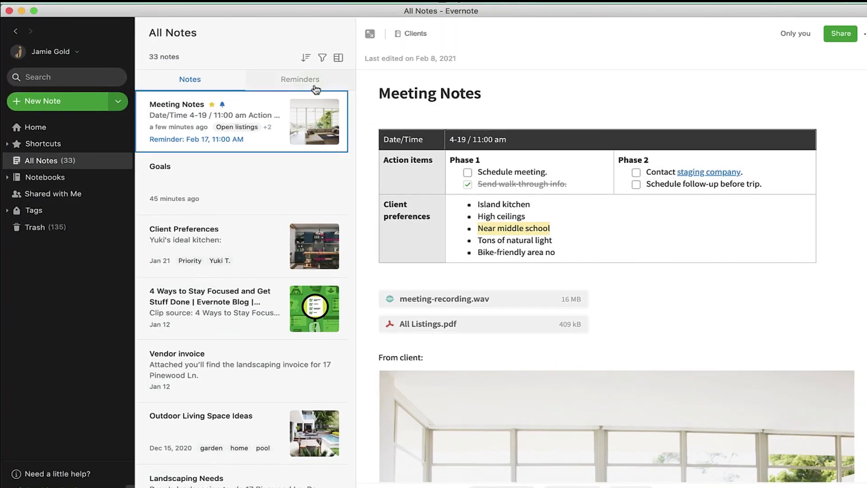
# Filter to notes with reminders and select the Meeting Notes entry.
pyautogui.click(316, 88)
pyautogui.click(260, 144)
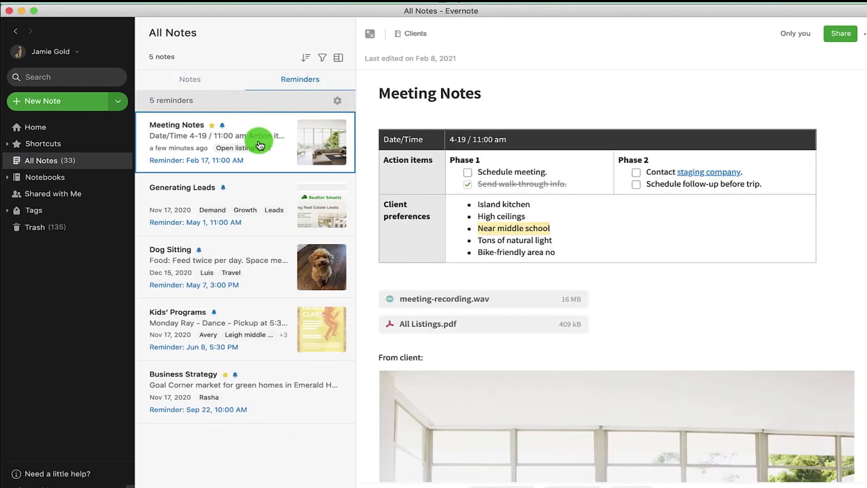
pyautogui.scroll(-3, 509, 311)
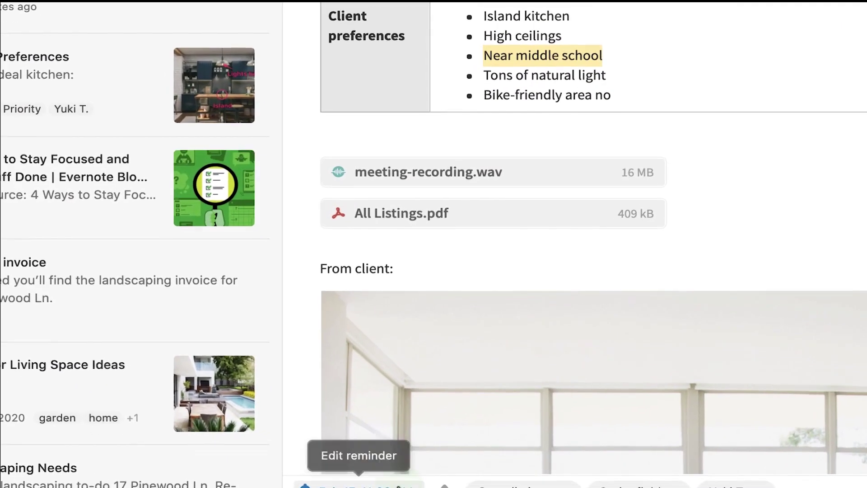
# Reschedule the reminder to February 17, 11:05 AM, then mark it as done.
pyautogui.click(404, 481)
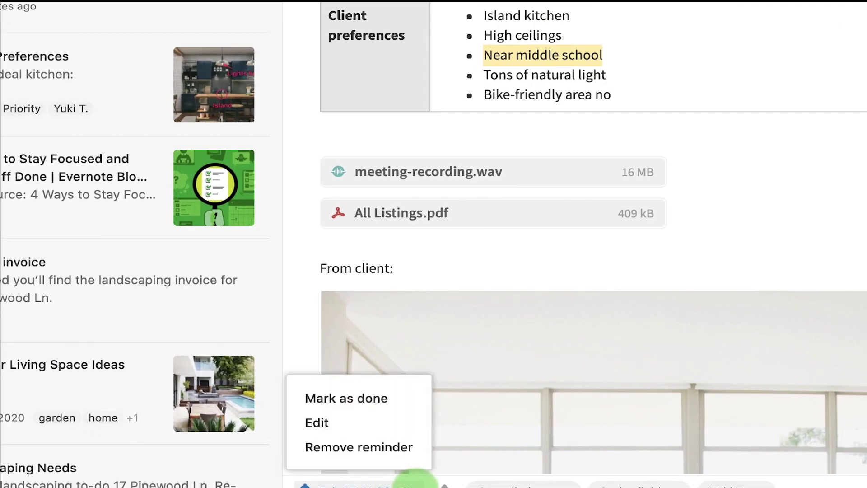
pyautogui.click(387, 422)
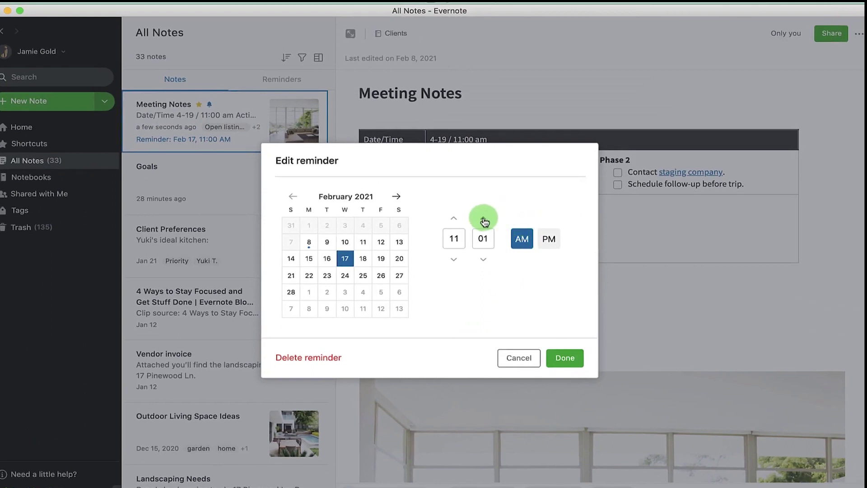
pyautogui.click(561, 359)
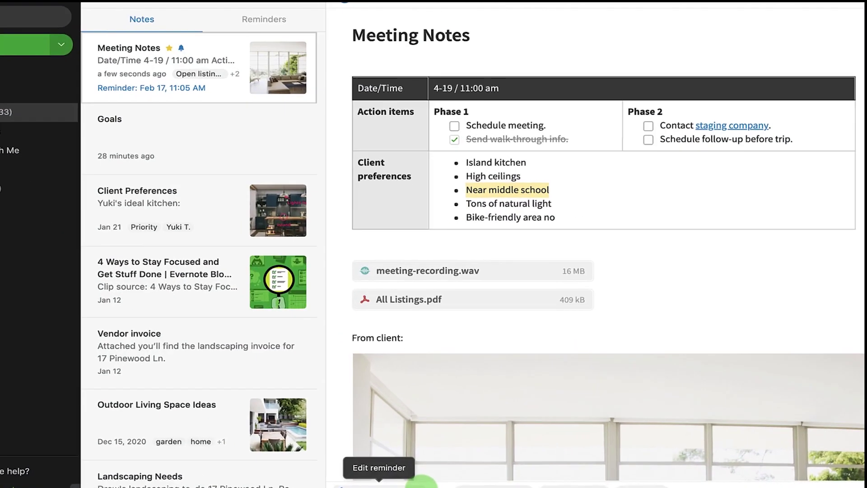
pyautogui.click(419, 483)
pyautogui.click(408, 435)
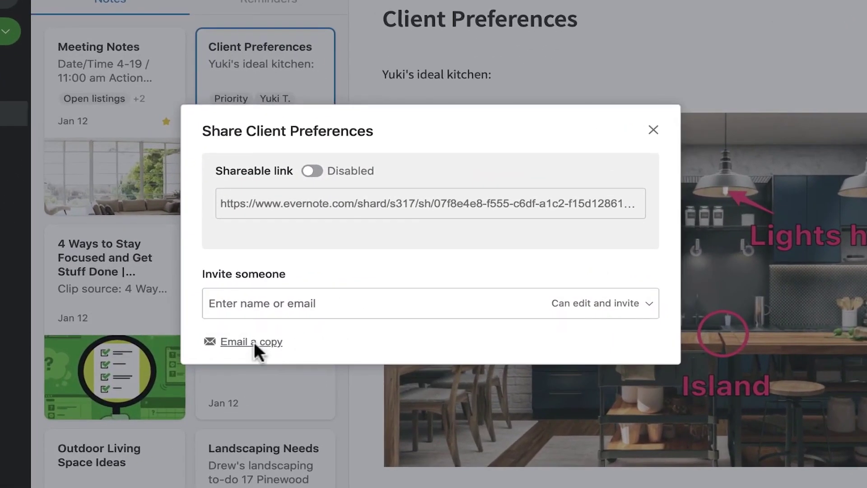
# Email a copy of the Client Preferences note to the recipient's Gmail address.
pyautogui.click(300, 341)
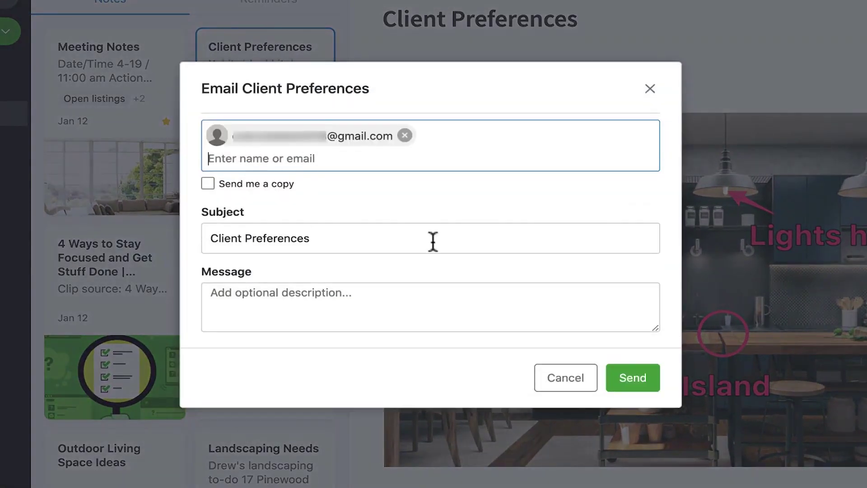
pyautogui.click(631, 393)
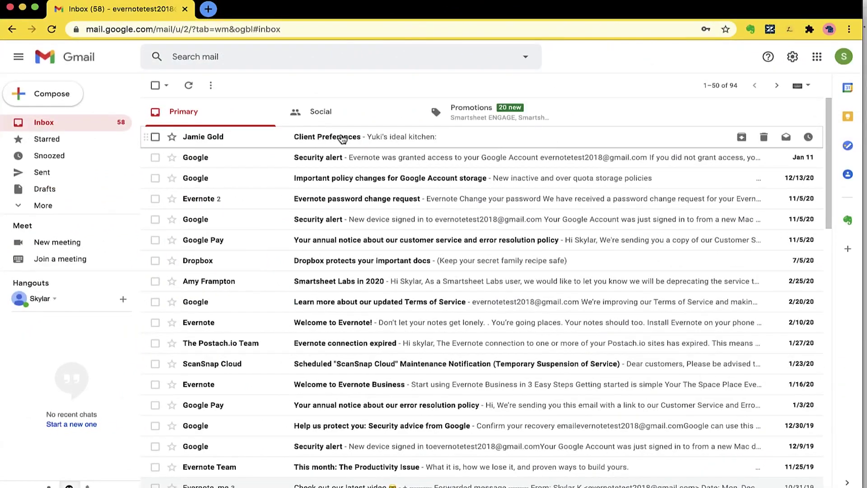
# Open the Client Preferences email in Gmail and scroll to its kitchen photo.
pyautogui.click(342, 138)
pyautogui.scroll(-1, 364, 274)
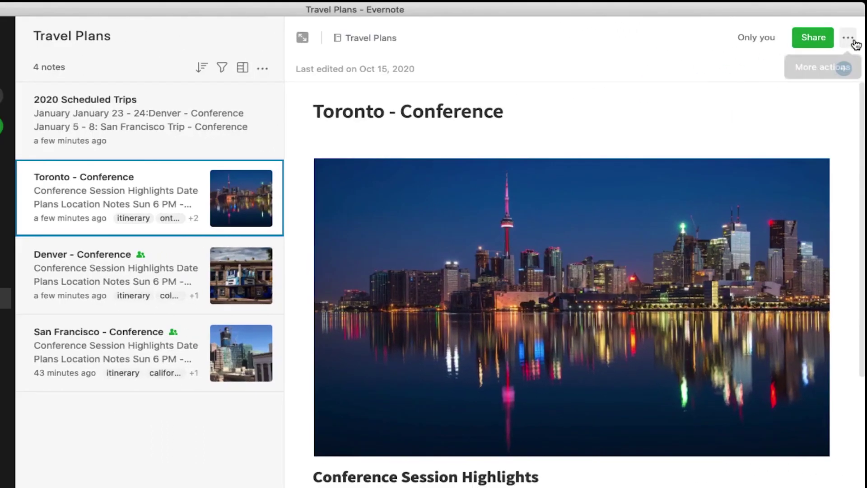
# Copy Toronto - Conference's internal link and paste it after a new 'October 19 - 21:' line in 2020 Scheduled Trips.
pyautogui.click(792, 51)
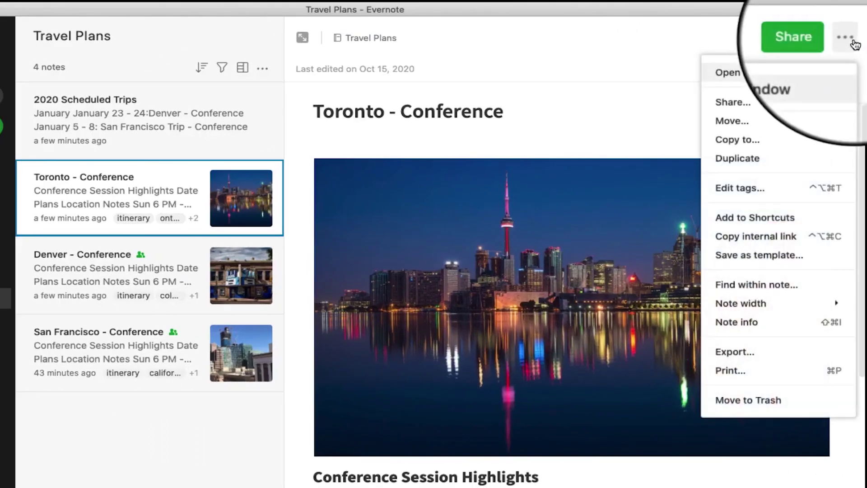
pyautogui.click(767, 236)
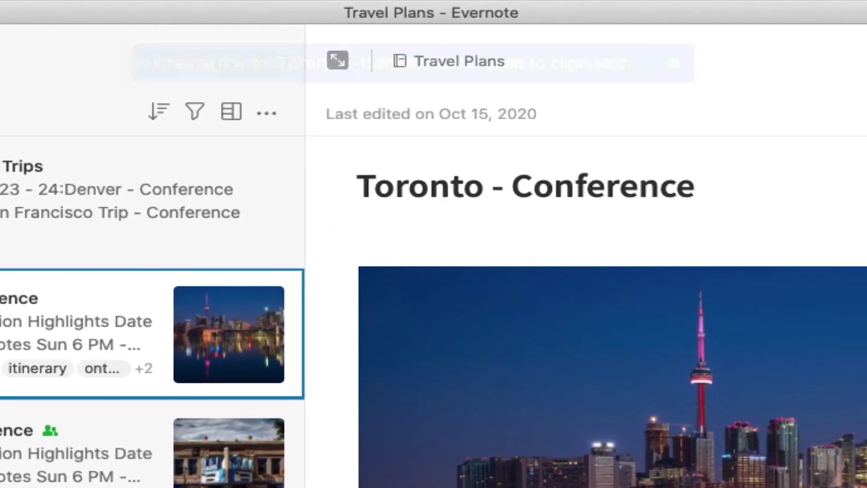
pyautogui.click(94, 214)
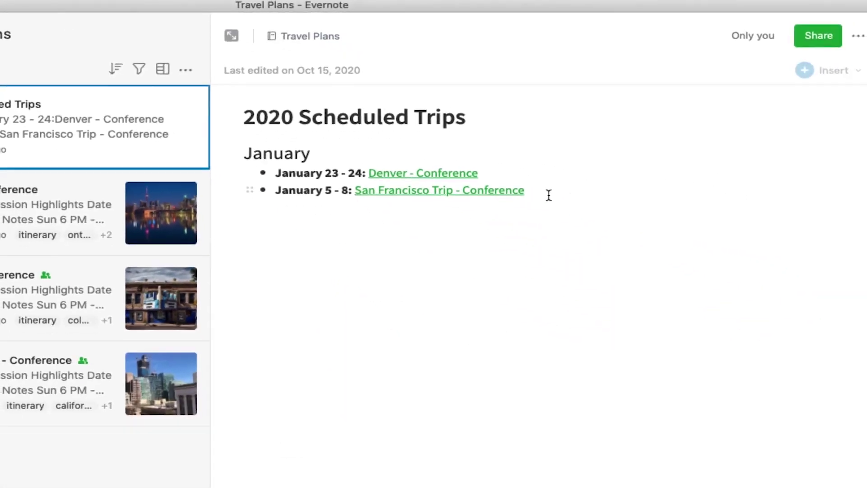
pyautogui.click(828, 306)
pyautogui.write('October 19 - 21:')
pyautogui.rightClick(361, 236)
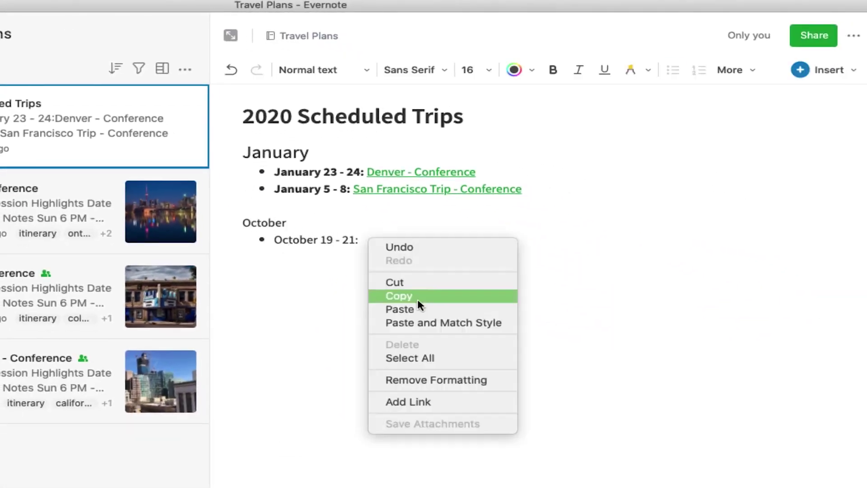
pyautogui.click(418, 309)
# Make October a medium header and bold the 'October 19 - 21:' date text.
pyautogui.moveTo(300, 226); pyautogui.dragTo(195, 221)
pyautogui.click(316, 69)
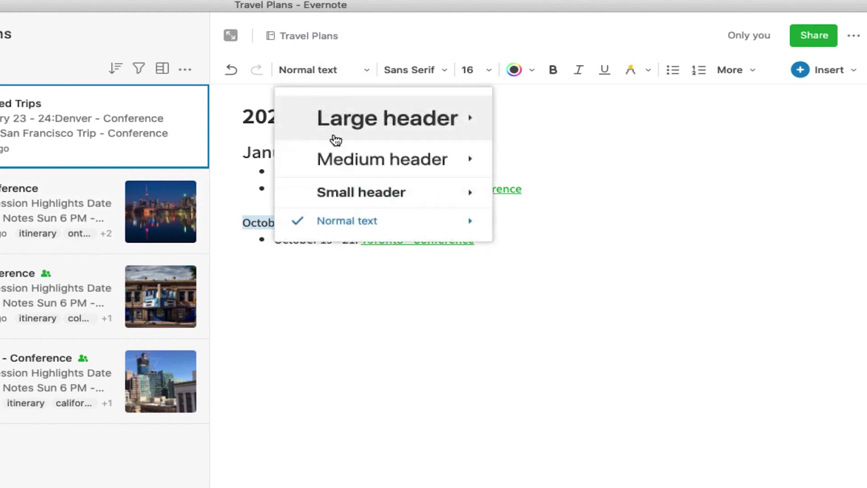
pyautogui.click(334, 158)
pyautogui.moveTo(359, 258); pyautogui.dragTo(242, 254)
pyautogui.press('super+b')
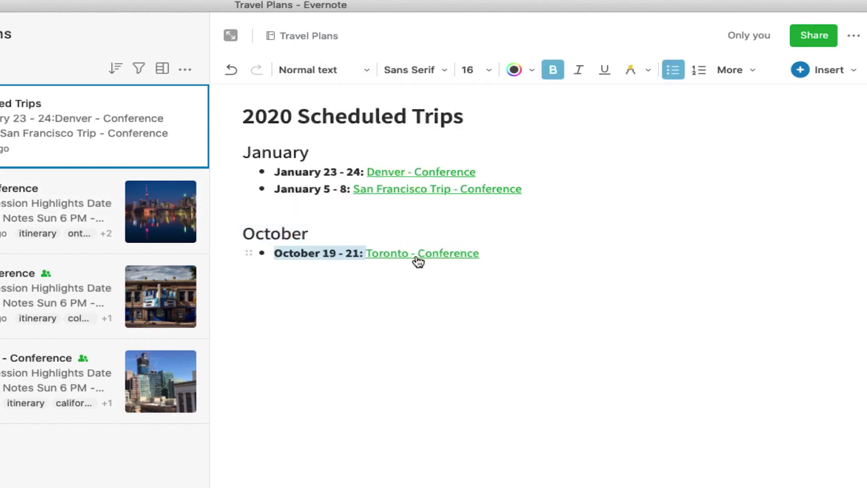
pyautogui.click(421, 261)
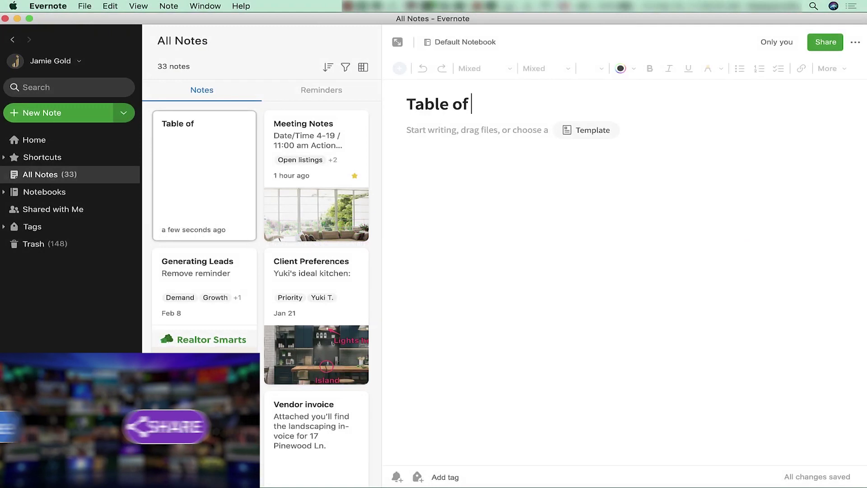
# Title the note 'Table of Contents', then copy app links to Meeting Notes, Generating Leads, Client Preferences and other chosen notes.
pyautogui.write('Contents')
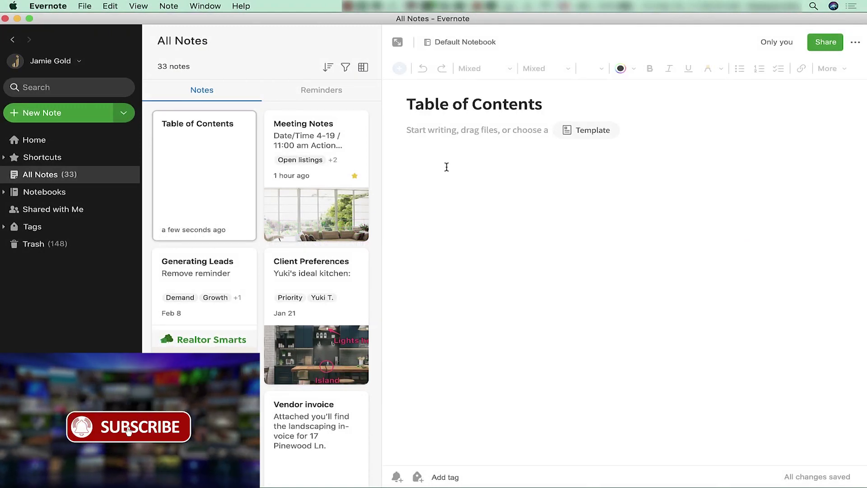
pyautogui.click(334, 180)
pyautogui.keyDown('super'); pyautogui.click(255, 293); pyautogui.keyUp('super')
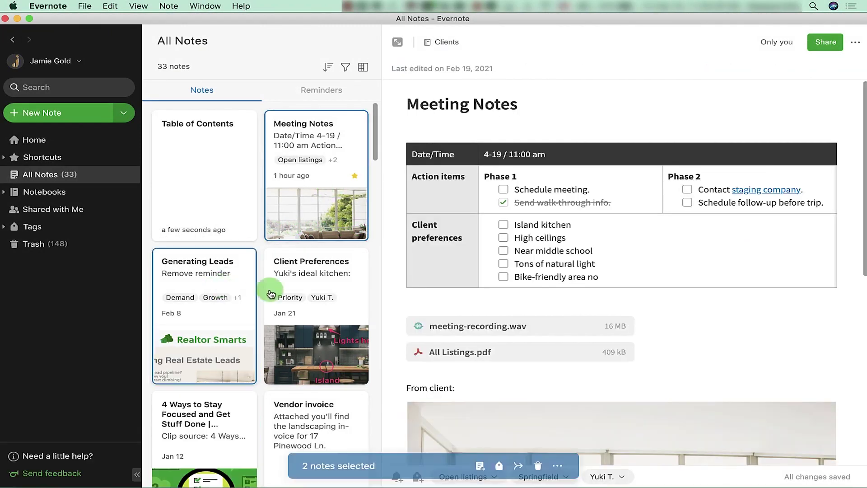
pyautogui.keyDown('super'); pyautogui.click(303, 300); pyautogui.keyUp('super')
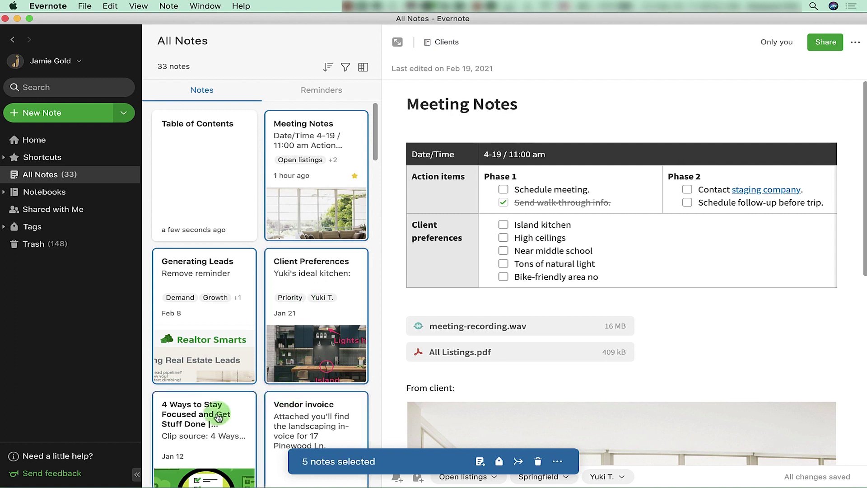
pyautogui.click(560, 467)
pyautogui.moveTo(570, 387)
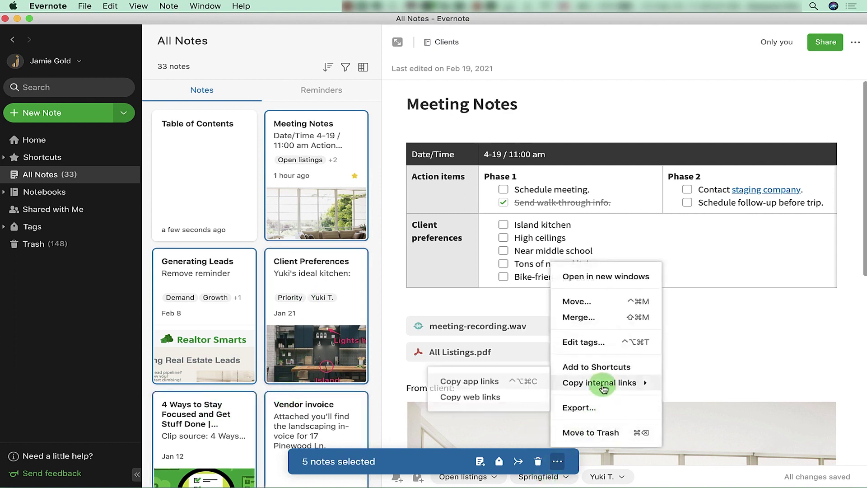
pyautogui.click(482, 384)
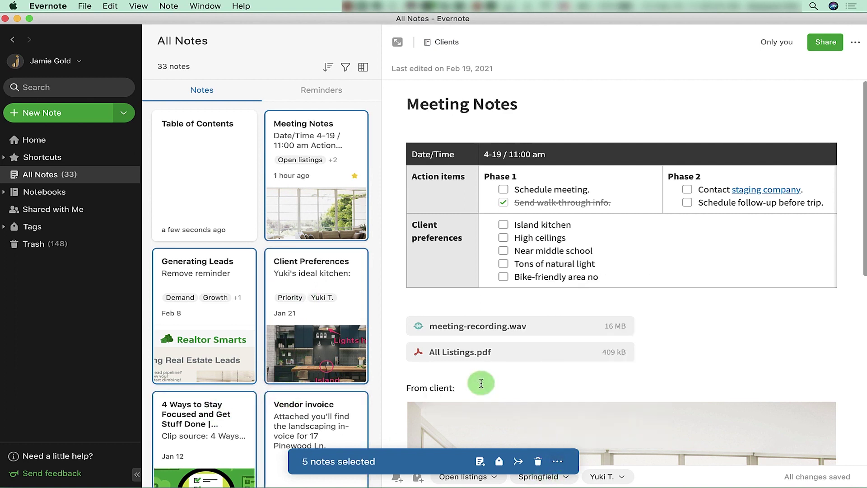
# Paste the note links into Table of Contents and follow the Meeting Notes link.
pyautogui.click(204, 203)
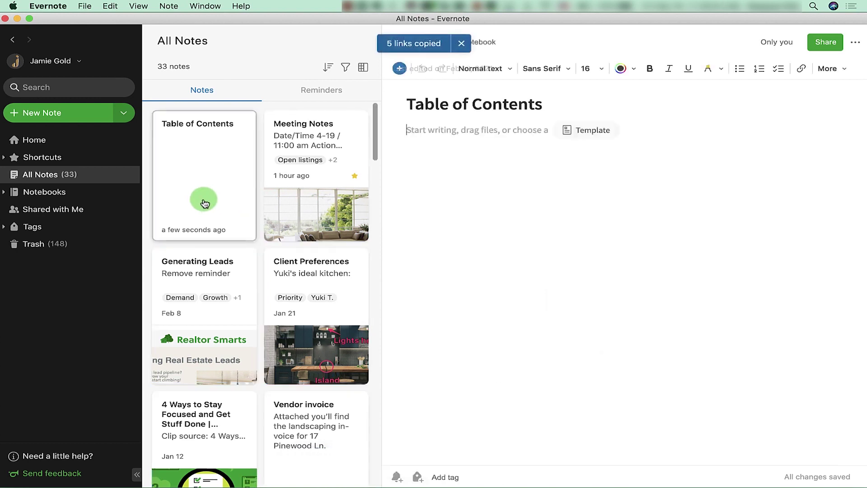
pyautogui.rightClick(565, 213)
pyautogui.click(599, 266)
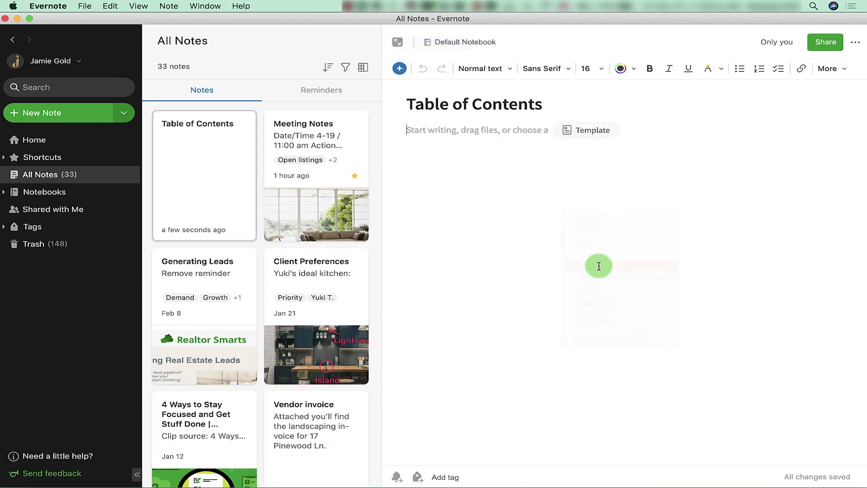
pyautogui.click(429, 134)
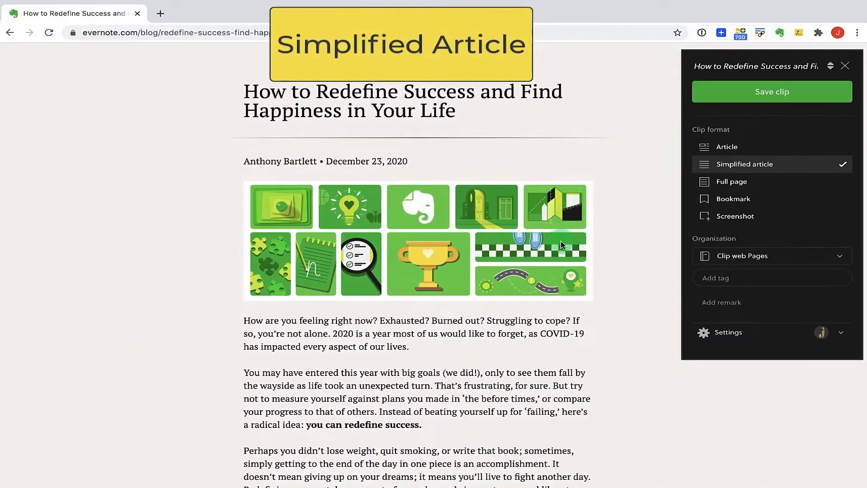
# Preview the article clip in the Article, Full page and Bookmark formats.
pyautogui.scroll(-8, 617, 261)
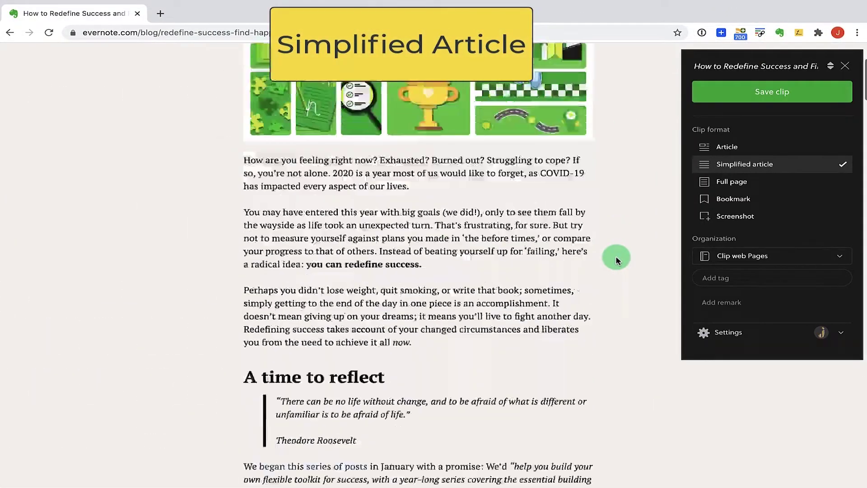
pyautogui.scroll(6, 617, 260)
pyautogui.scroll(3, 617, 260)
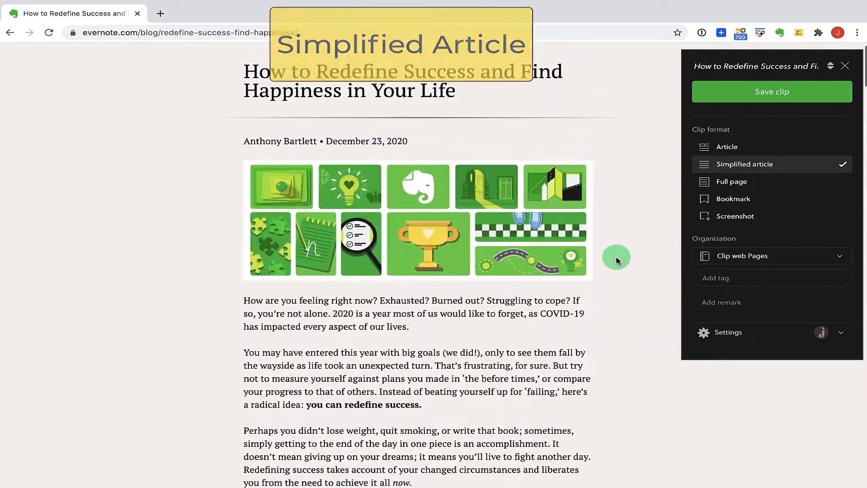
pyautogui.click(767, 147)
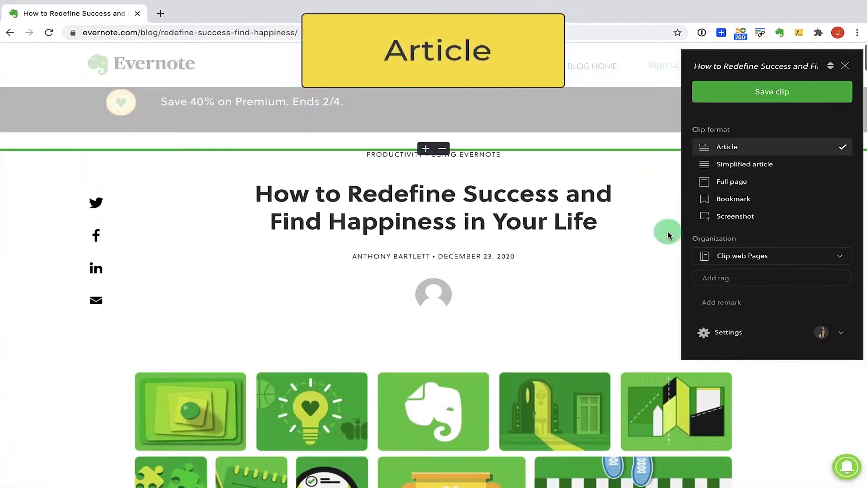
pyautogui.click(732, 181)
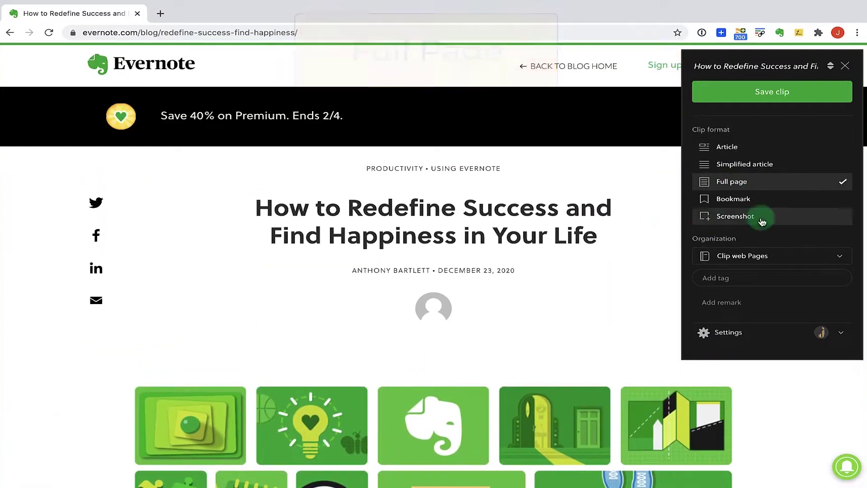
pyautogui.click(776, 199)
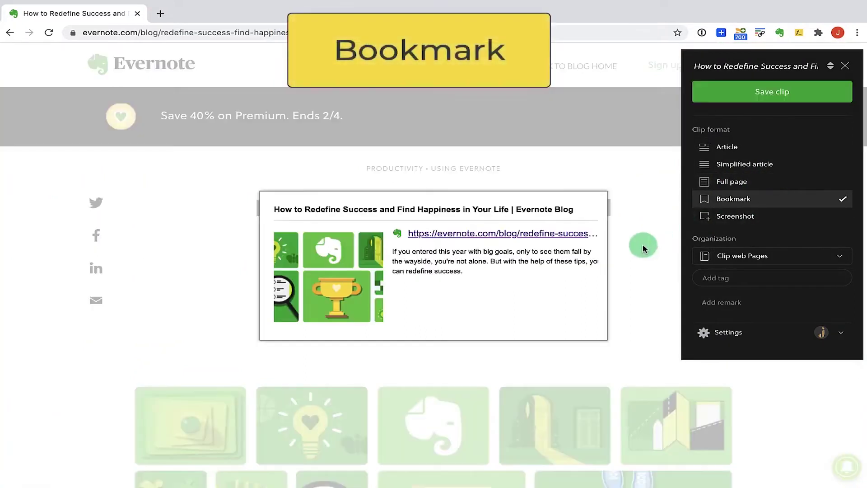
# Save a screenshot clip of the article's opening paragraphs and view it in Evernote.
pyautogui.click(758, 218)
pyautogui.scroll(-10, 716, 290)
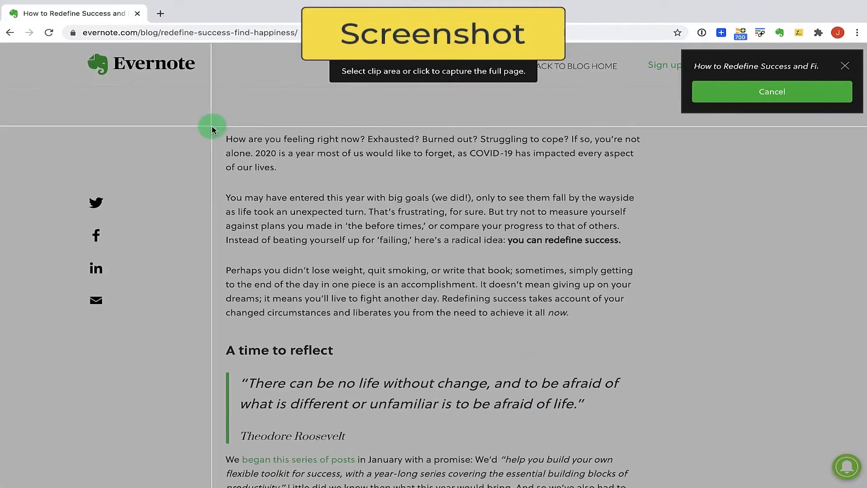
pyautogui.moveTo(212, 126); pyautogui.dragTo(668, 447)
pyautogui.click(807, 96)
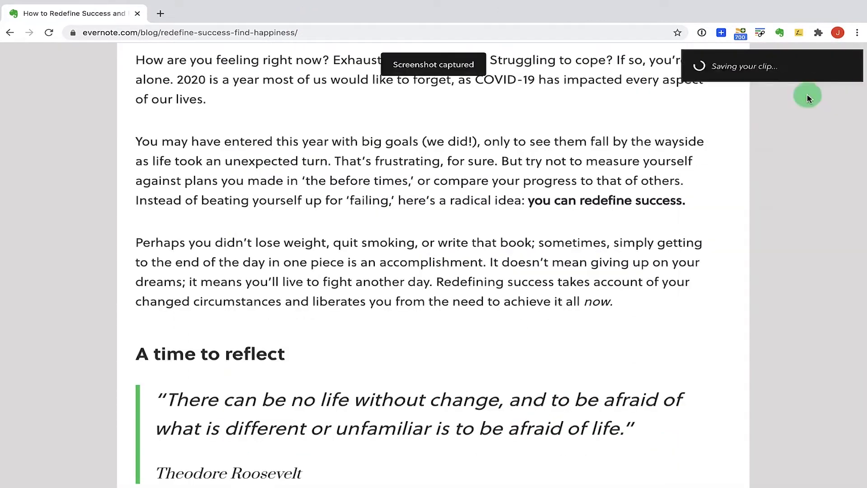
pyautogui.click(815, 108)
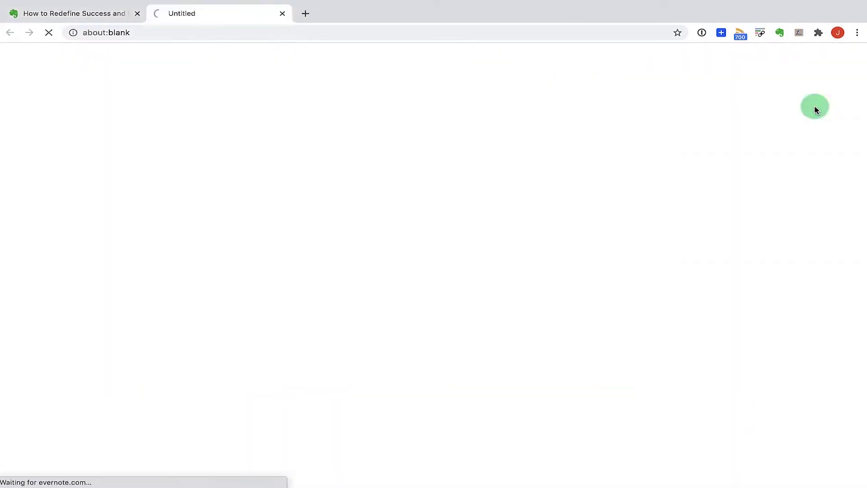
# Continue in the desktop app and compare the bookmark and full-page clips of the article.
pyautogui.click(518, 241)
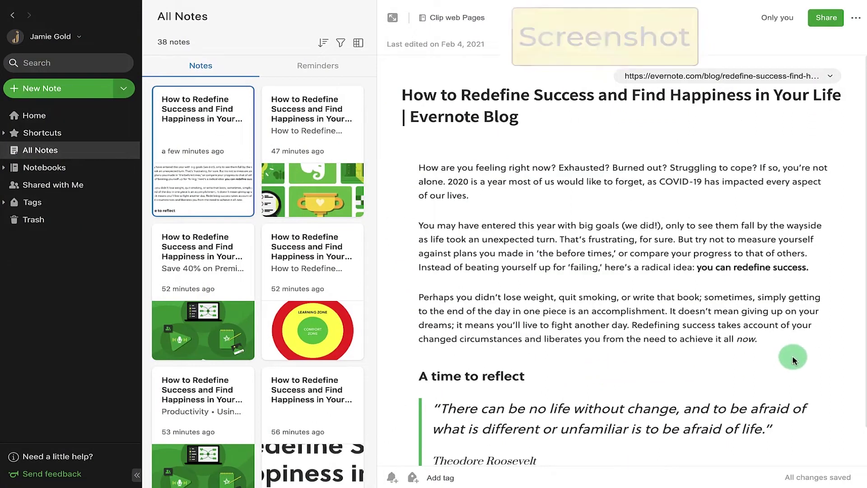
pyautogui.scroll(-2, 793, 359)
pyautogui.scroll(-2, 793, 359)
pyautogui.scroll(2, 793, 359)
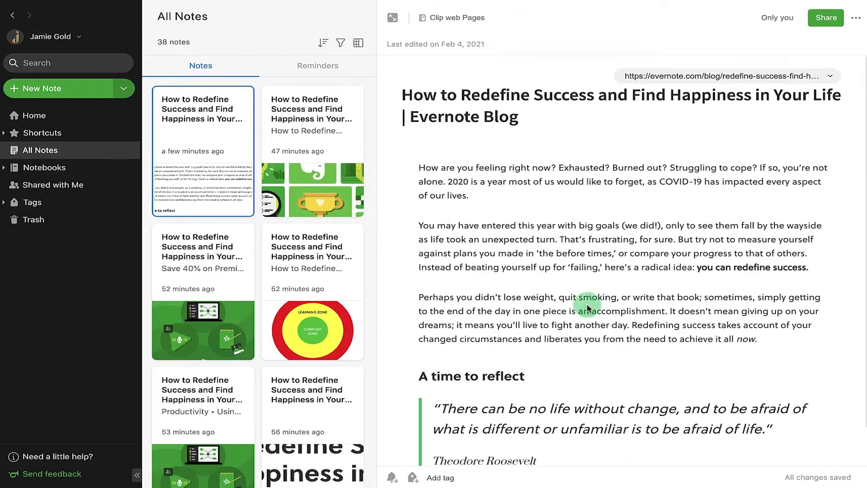
pyautogui.click(336, 149)
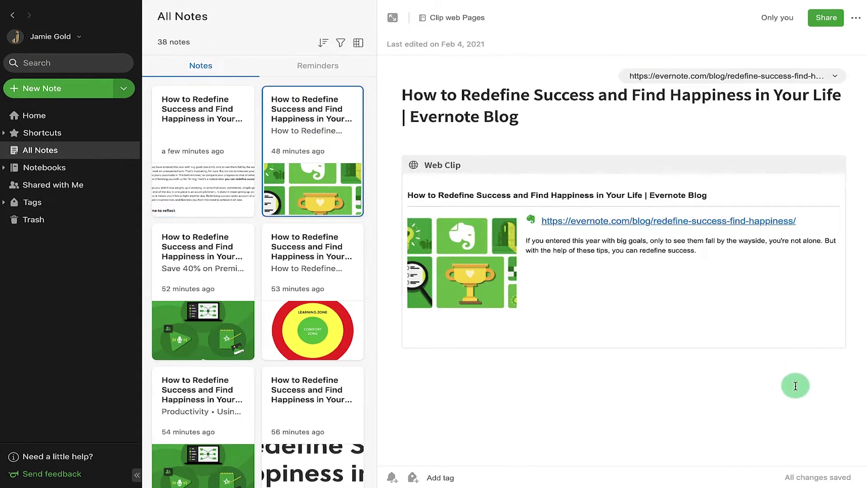
pyautogui.click(226, 267)
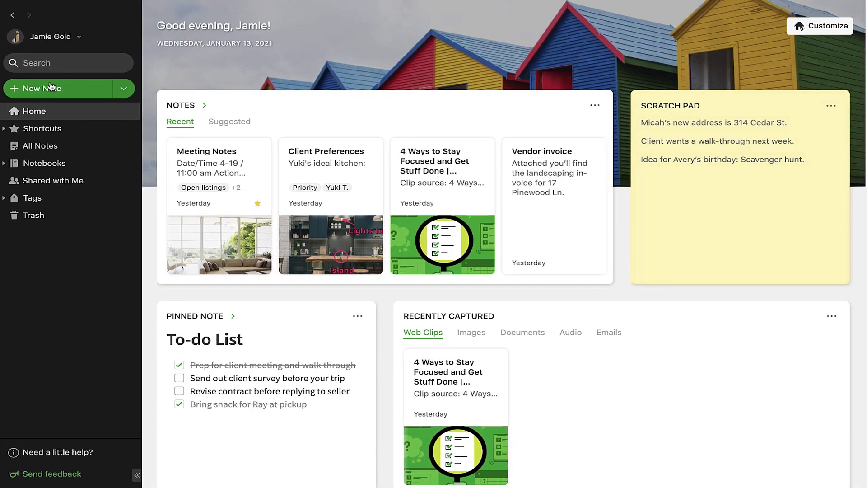
# Paste the YouTube link as plain text into a new note as an embedded video, titled 'Youtube'.
pyautogui.click(87, 92)
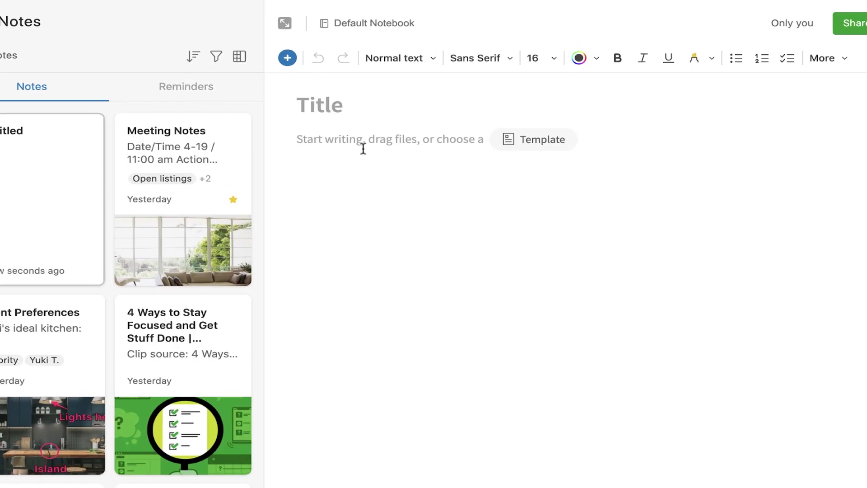
pyautogui.rightClick(453, 115)
pyautogui.click(475, 169)
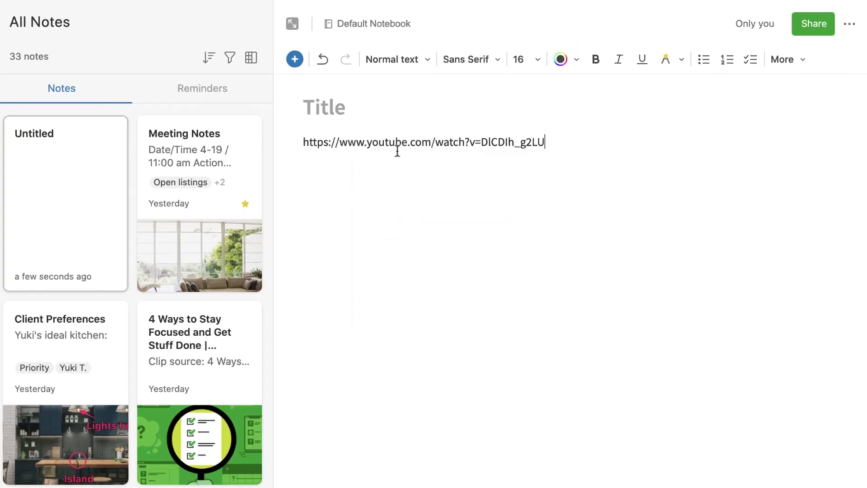
pyautogui.press('Return')
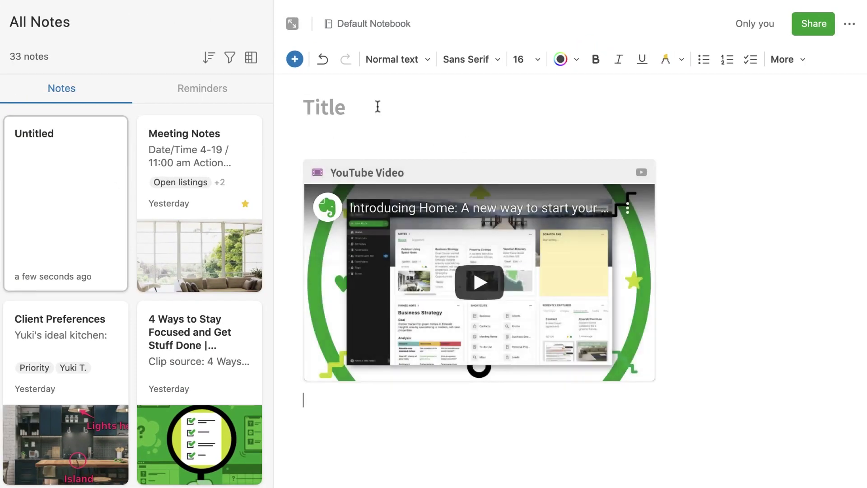
pyautogui.click(377, 107)
pyautogui.write('Youtube')
pyautogui.click(683, 426)
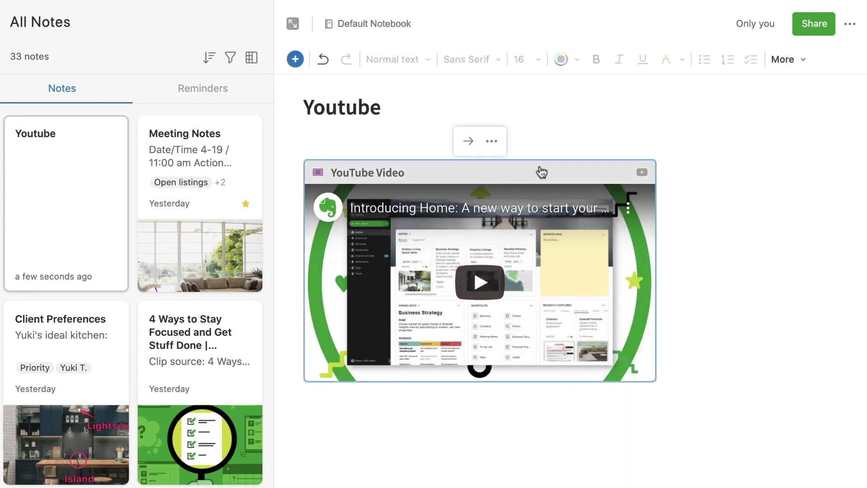
# Switch the video card from title-only to a large embedded preview player.
pyautogui.click(493, 143)
pyautogui.click(559, 215)
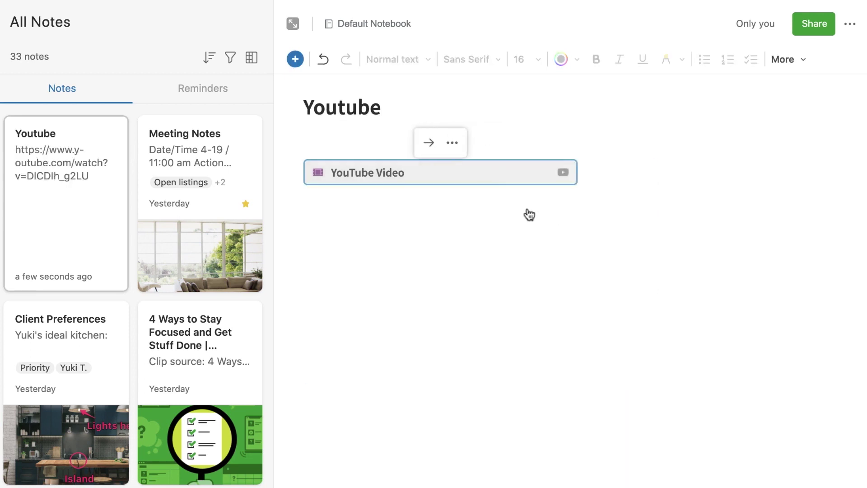
pyautogui.click(452, 142)
pyautogui.click(507, 250)
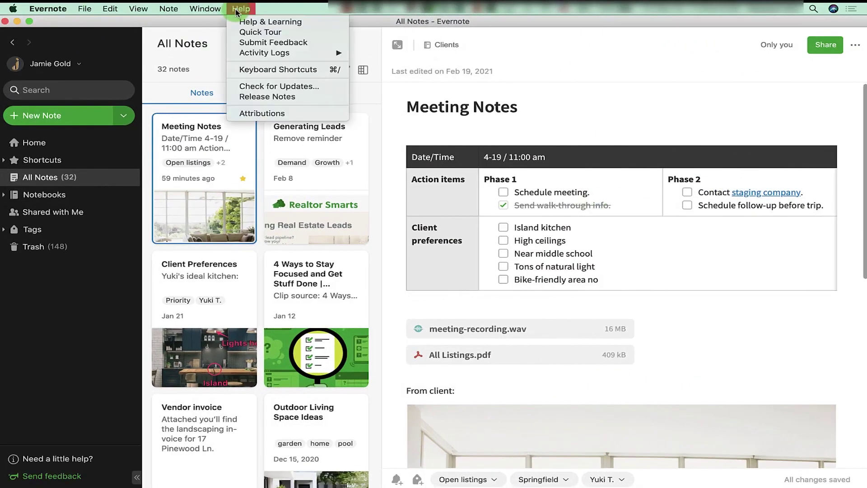
# Assign ⌘S as the Search in Evernote keyboard shortcut.
pyautogui.click(265, 71)
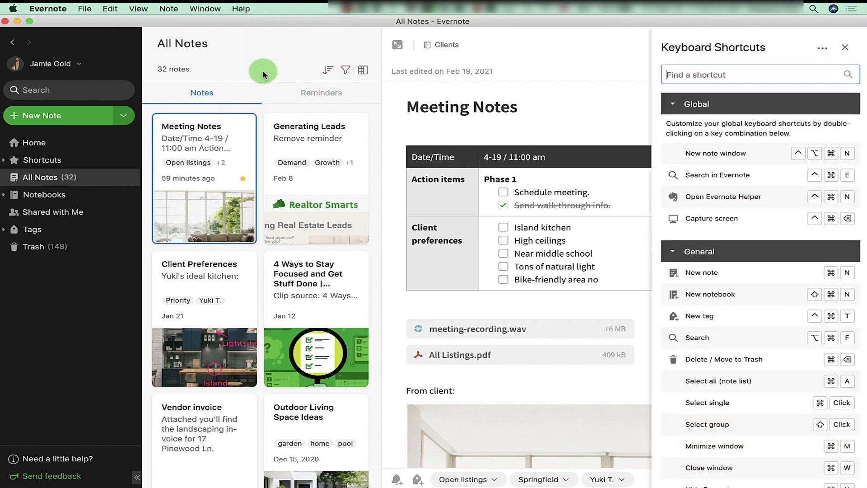
pyautogui.doubleClick(700, 175)
pyautogui.click(453, 316)
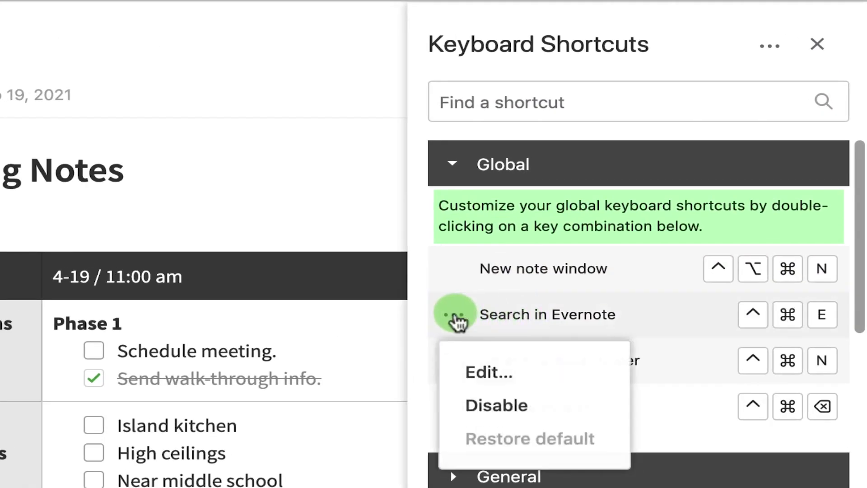
pyautogui.click(479, 374)
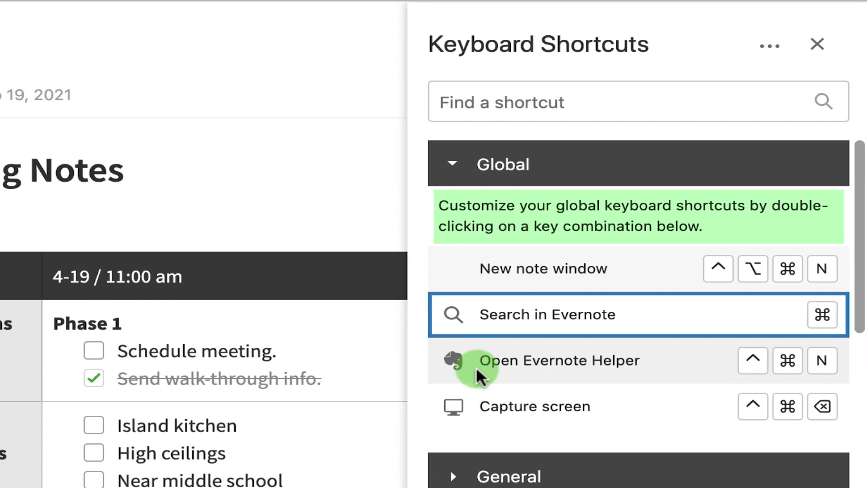
pyautogui.press('super+s')
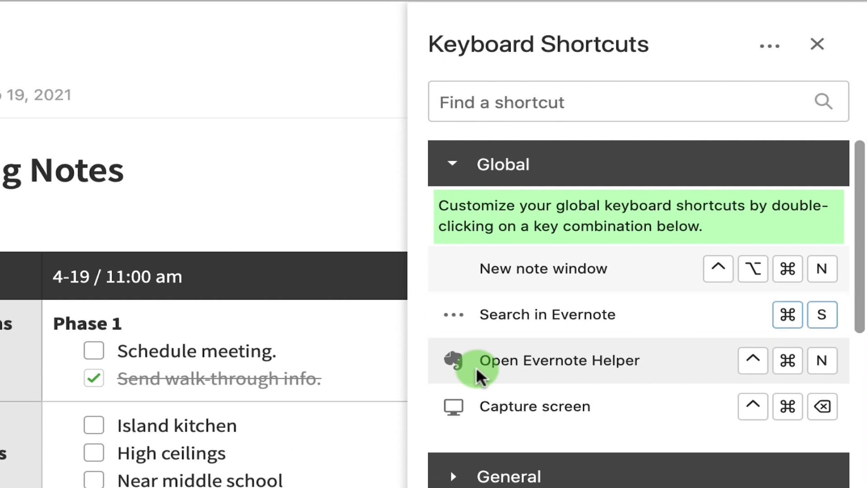
# Disable the Search in Evernote shortcut, then restore its default combination.
pyautogui.click(453, 314)
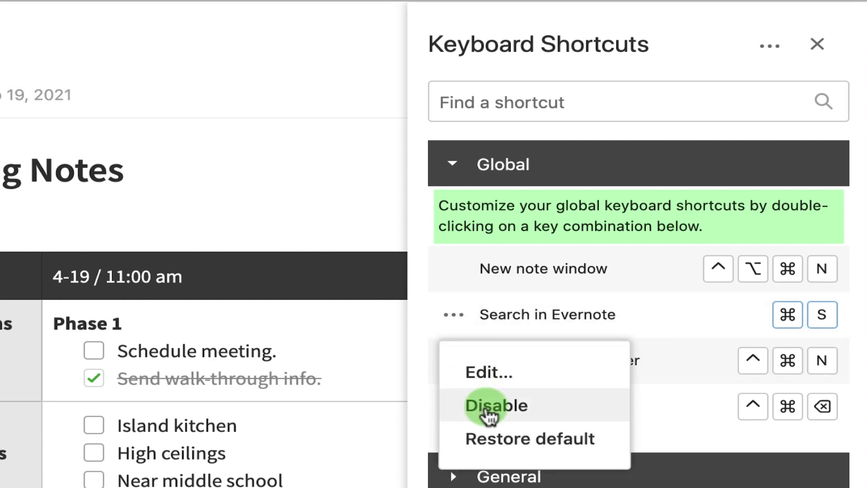
pyautogui.click(489, 415)
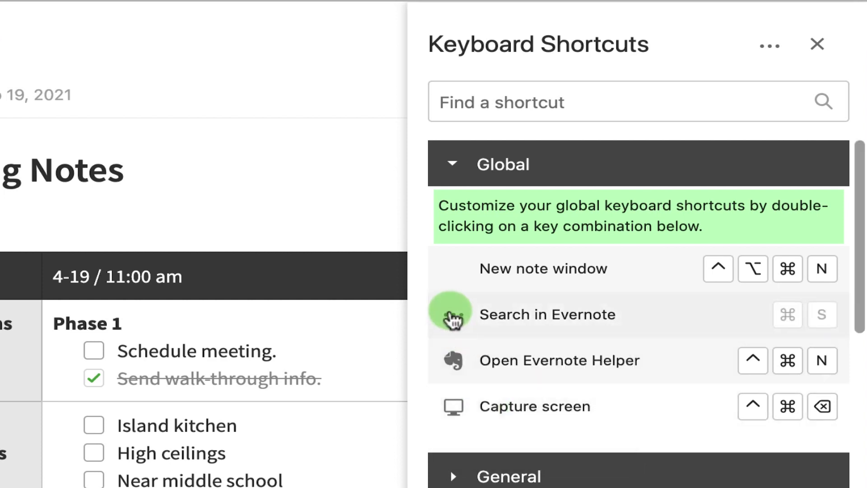
pyautogui.click(453, 316)
pyautogui.click(496, 442)
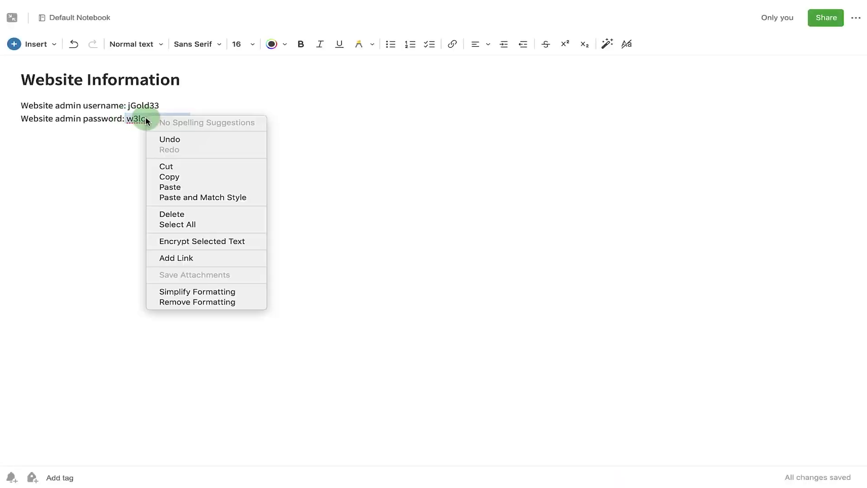
# Encrypt the selected password with a confirmed passphrase and a passphrase hint.
pyautogui.click(340, 276)
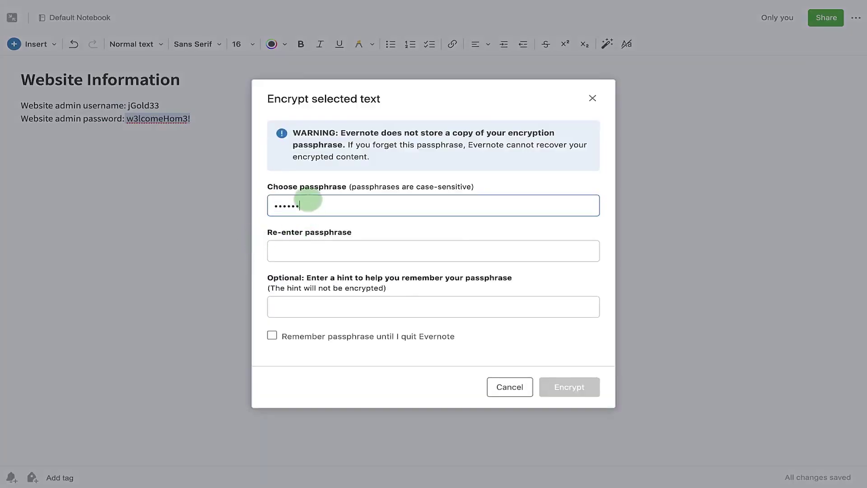
pyautogui.click(307, 245)
pyautogui.click(302, 308)
pyautogui.write('Favorite Dessert')
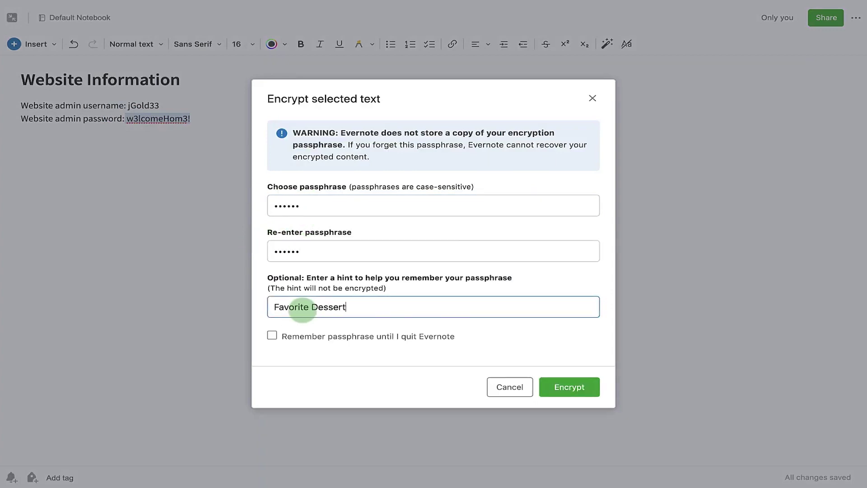
pyautogui.click(579, 397)
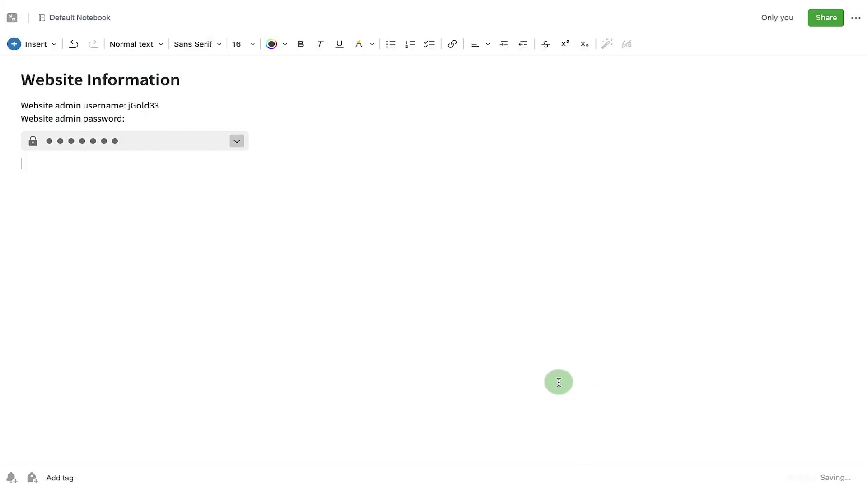
# Reveal the encrypted password using the passphrase, then start decrypting it permanently.
pyautogui.click(165, 147)
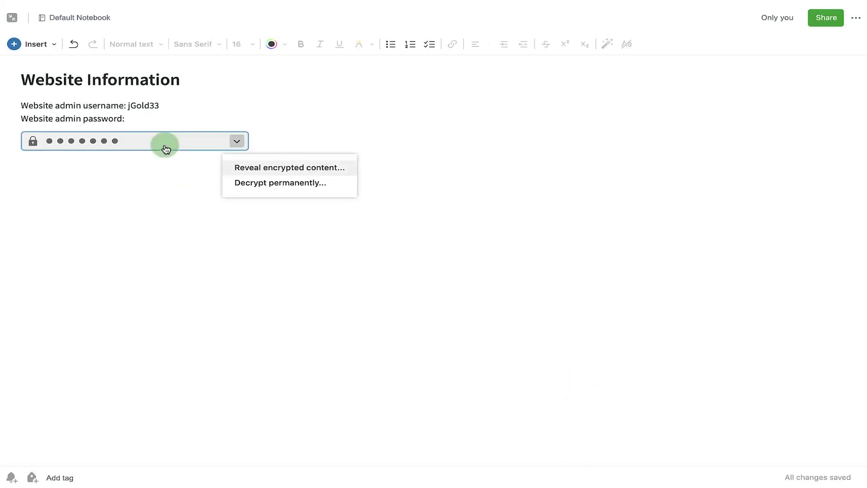
pyautogui.click(324, 177)
pyautogui.click(366, 210)
pyautogui.write('c')
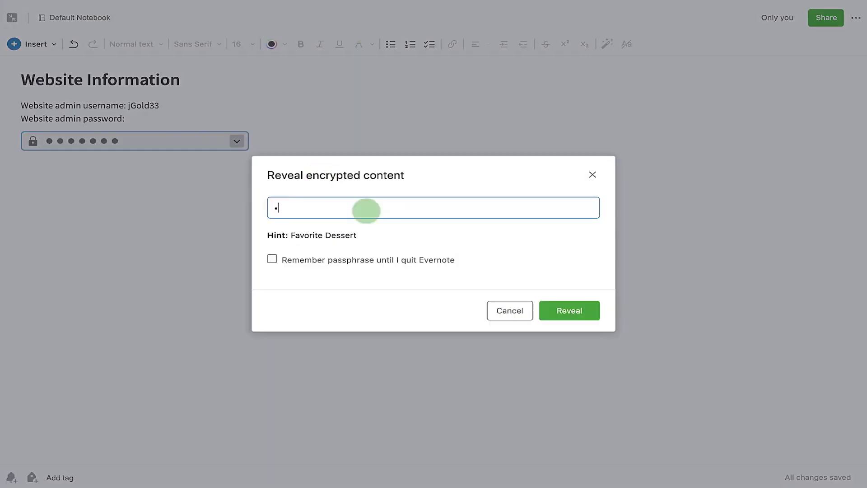
pyautogui.click(567, 314)
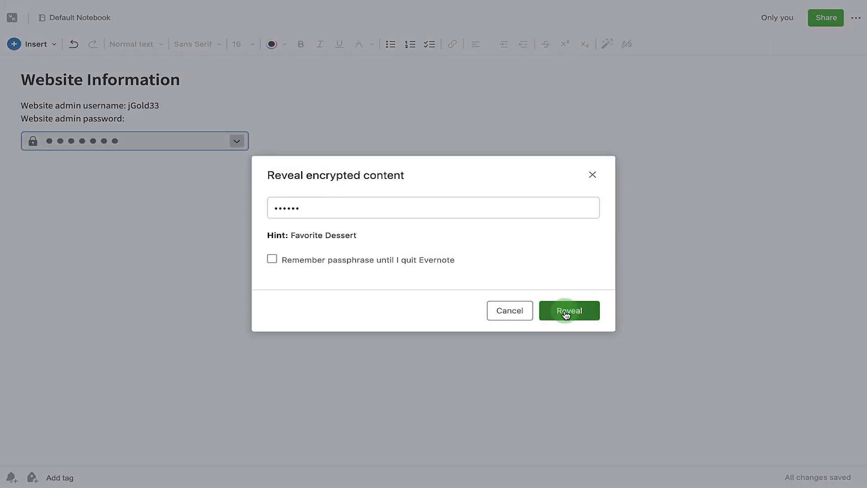
pyautogui.click(237, 141)
pyautogui.click(290, 181)
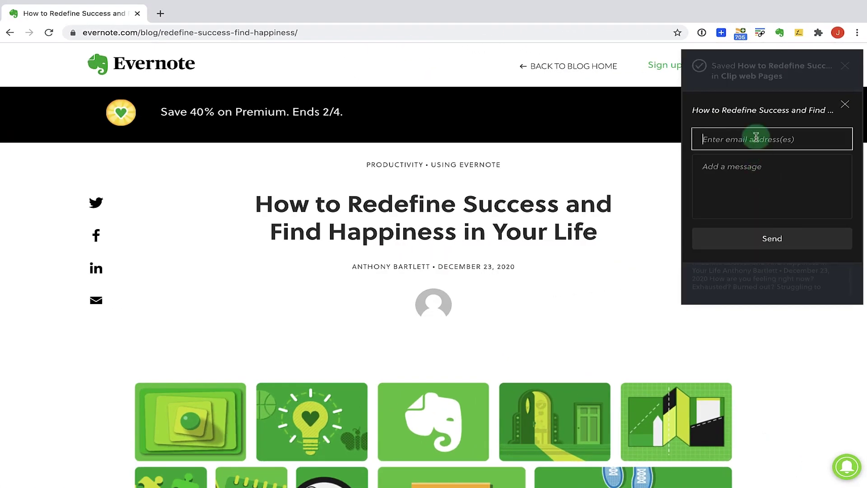
# Email the clip to the recipient's Gmail address, then copy the clip's link to the clipboard.
pyautogui.write('gmail.com')
pyautogui.press('Tab')
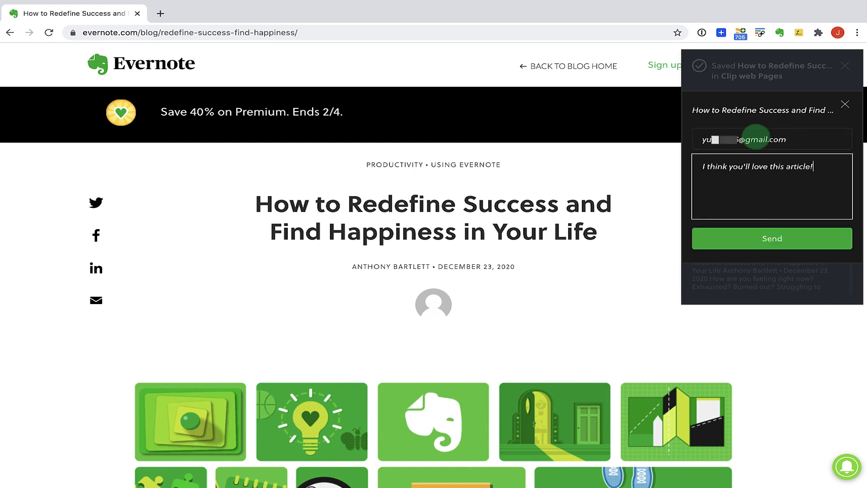
pyautogui.click(763, 227)
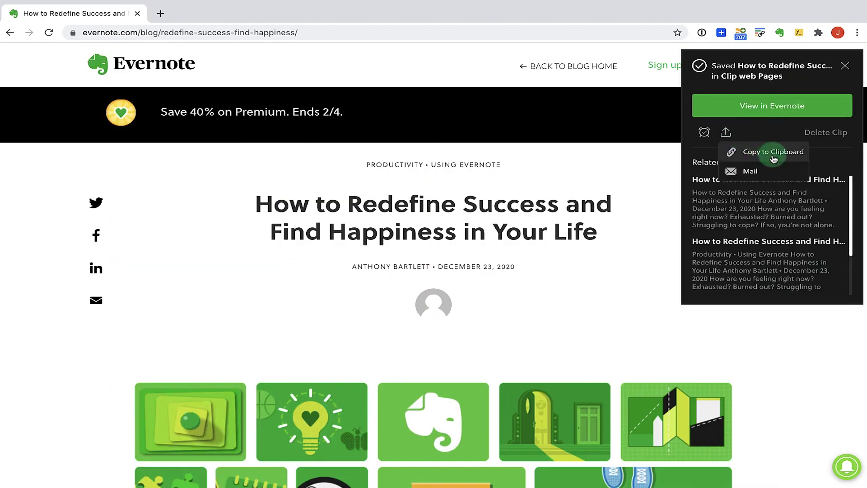
pyautogui.click(763, 151)
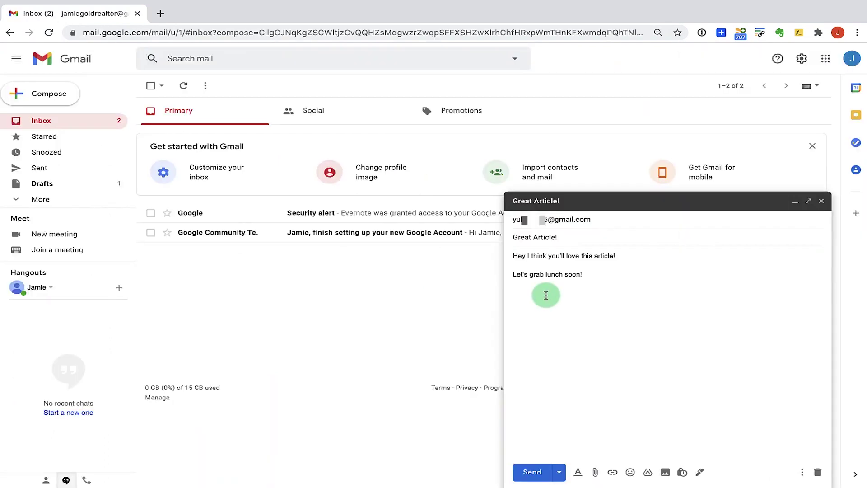
# Paste the copied article link on the empty line below 'Let's grab lunch soon!'.
pyautogui.rightClick(546, 295)
pyautogui.click(577, 365)
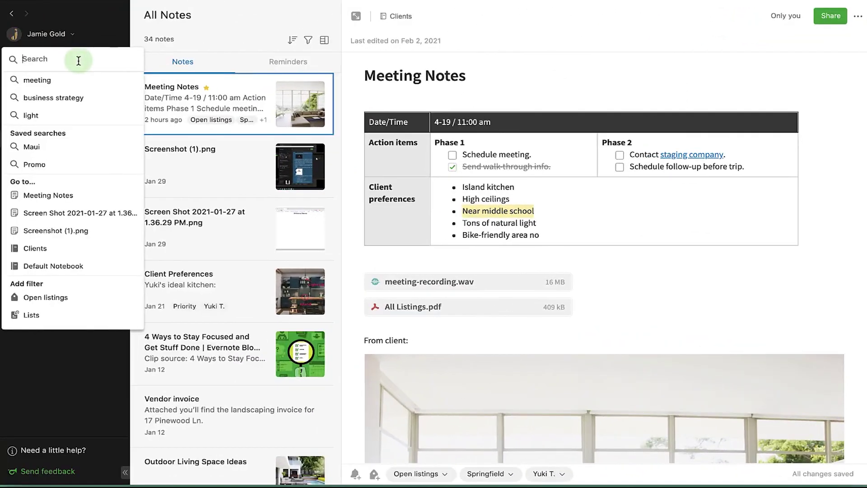
# Search notes for 'meeting' and look through the tag filter options.
pyautogui.click(53, 84)
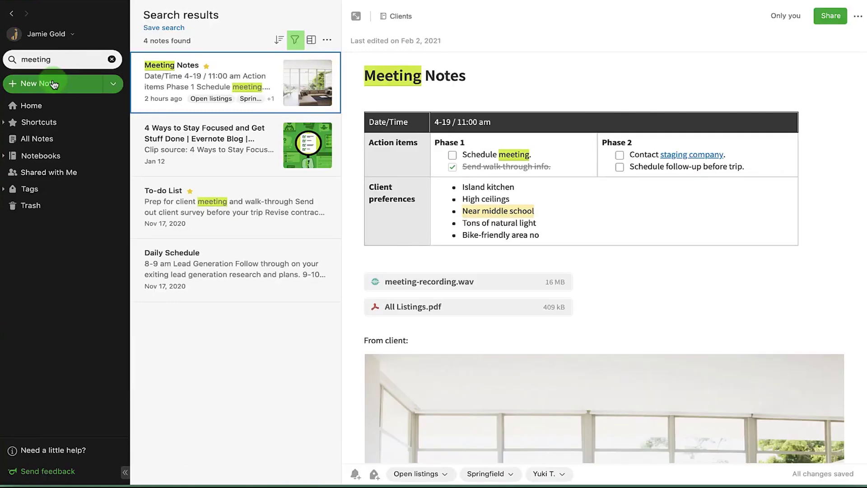
pyautogui.click(295, 41)
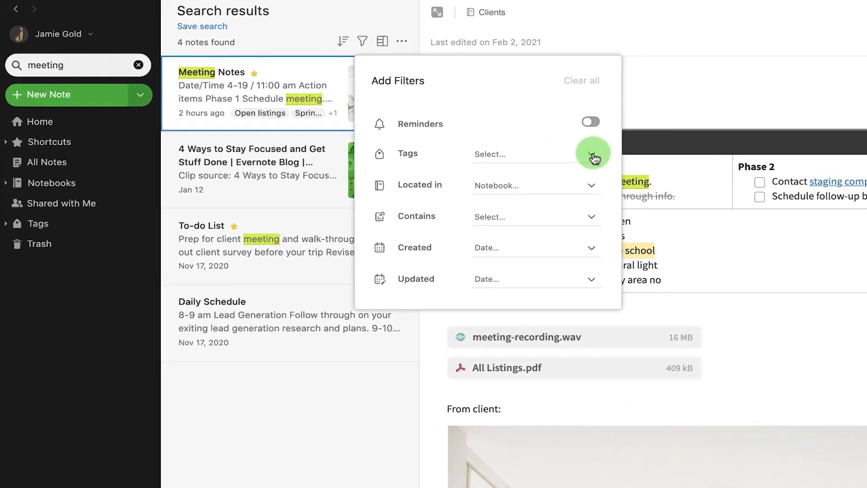
pyautogui.click(594, 158)
pyautogui.scroll(-2, 592, 327)
pyautogui.click(593, 155)
# Filter results to the Clients notebook and notes containing Checkboxes, then clear all filters.
pyautogui.click(593, 187)
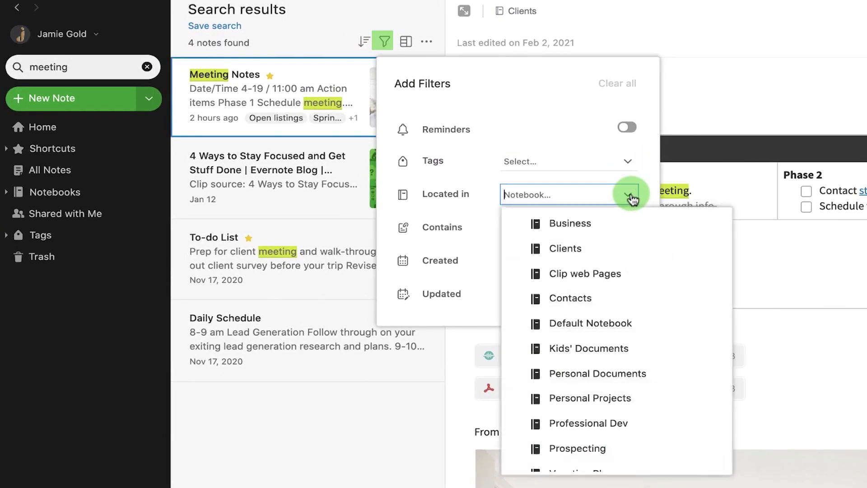
pyautogui.click(584, 254)
pyautogui.click(627, 228)
pyautogui.scroll(-1, 578, 316)
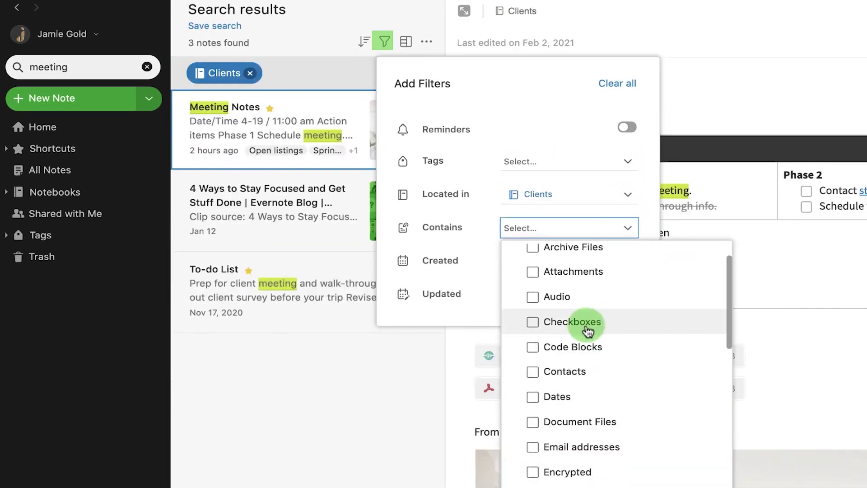
pyautogui.click(585, 325)
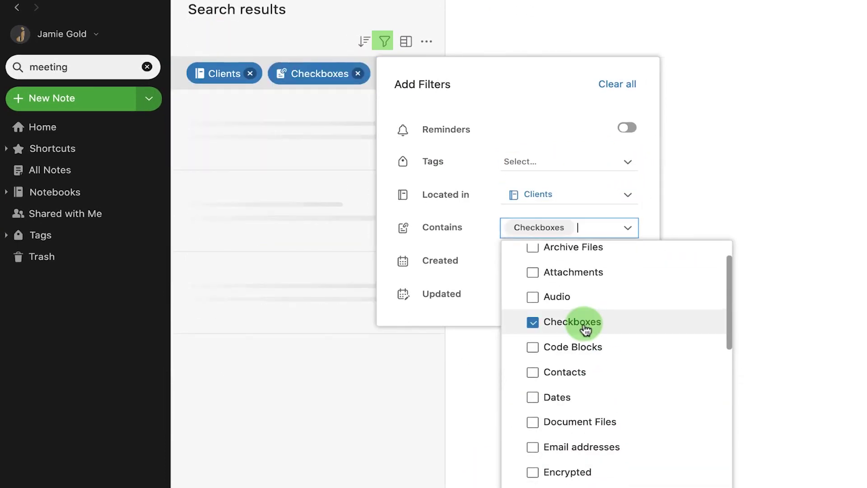
pyautogui.click(577, 134)
pyautogui.click(624, 81)
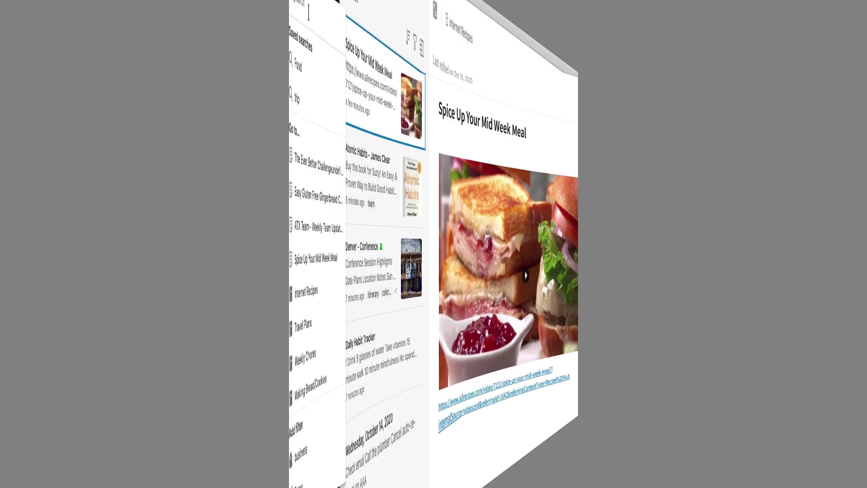
# Search for 'conference' (four notes) and save it as a search shortcut beside Food.
pyautogui.write('conferen')
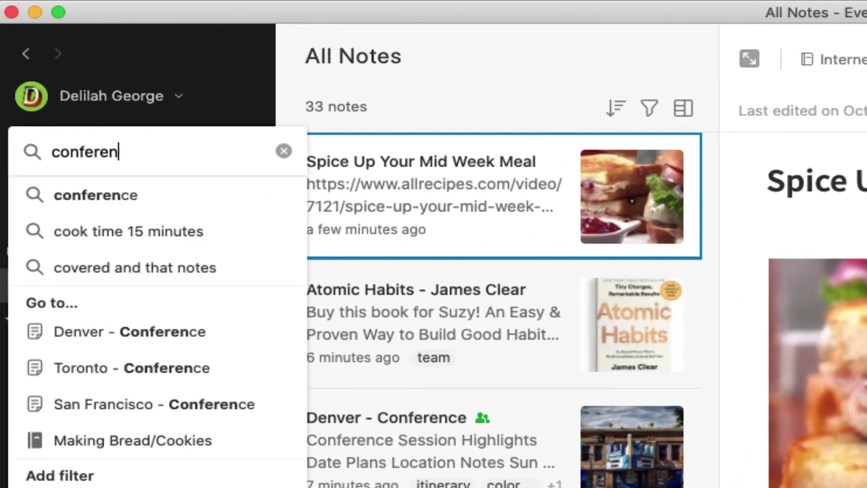
pyautogui.write('ce')
pyautogui.press('Return')
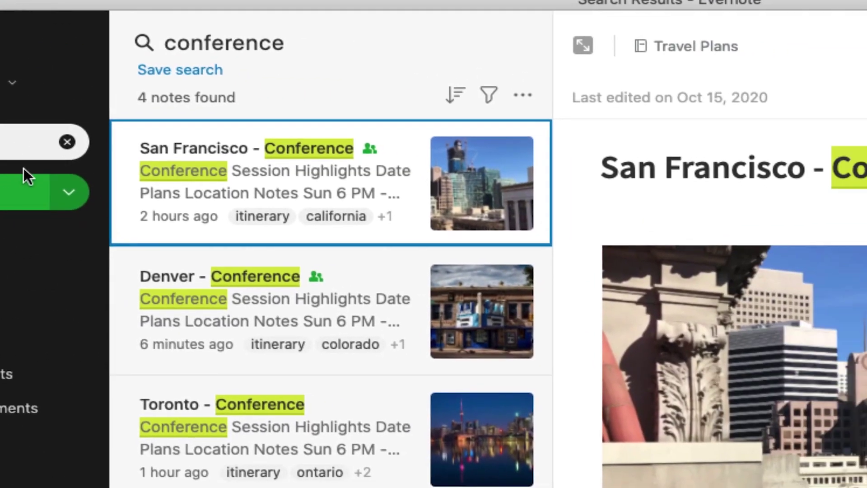
pyautogui.click(208, 71)
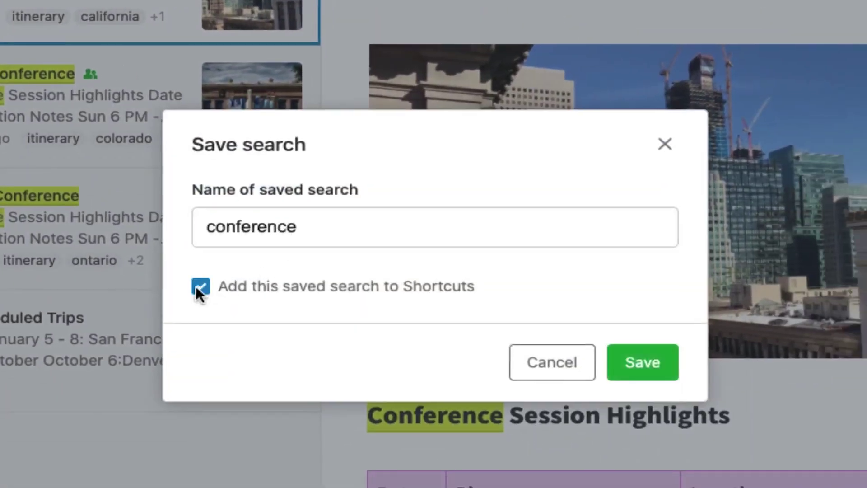
pyautogui.click(650, 372)
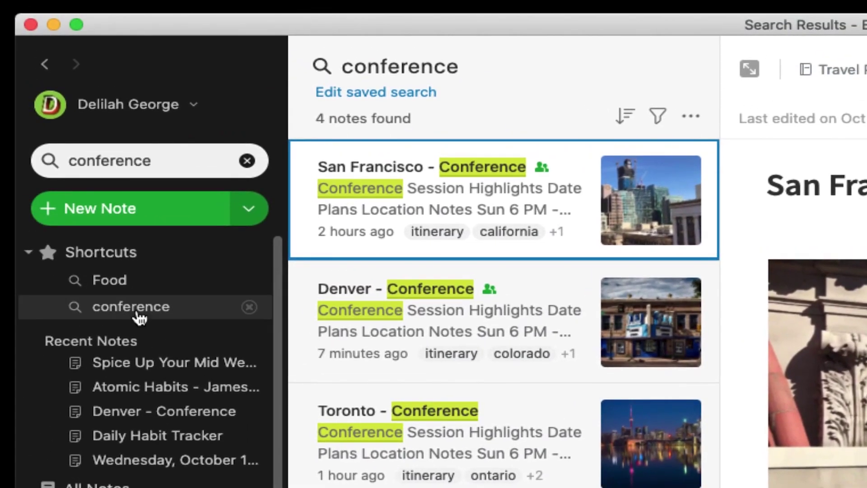